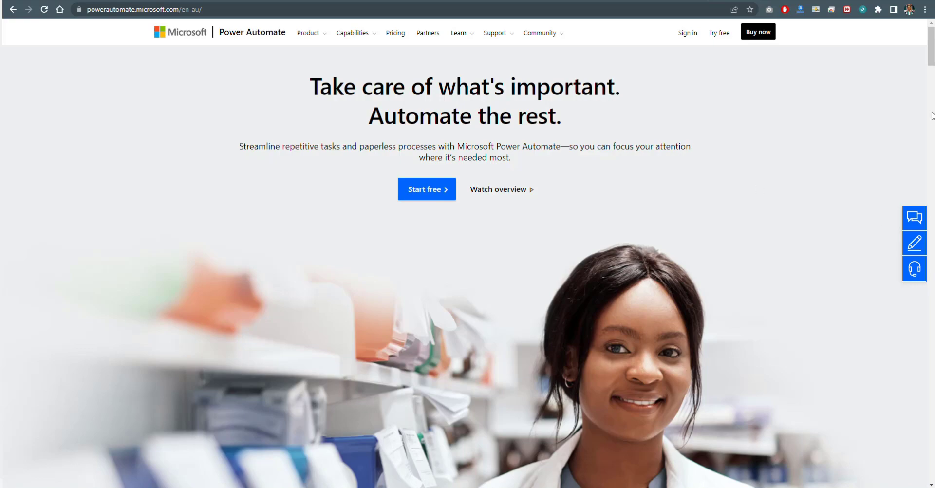
Copy the Amazon search page's web address and bring up Power Automate Desktop
{"action": "left_click_drag", "start_coordinate": [930, 54], "coordinate": [912, 370]}
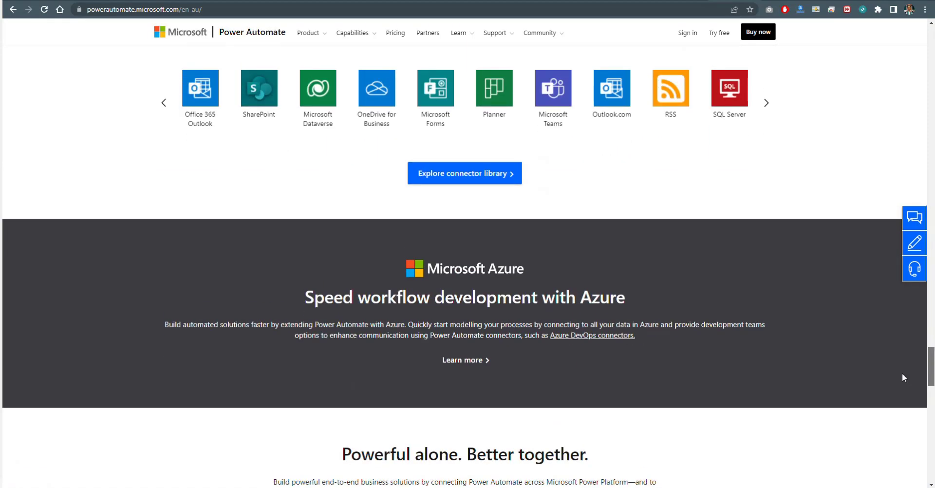
{"action": "scroll", "coordinate": [911, 366], "scroll_direction": "up", "scroll_amount": 2}
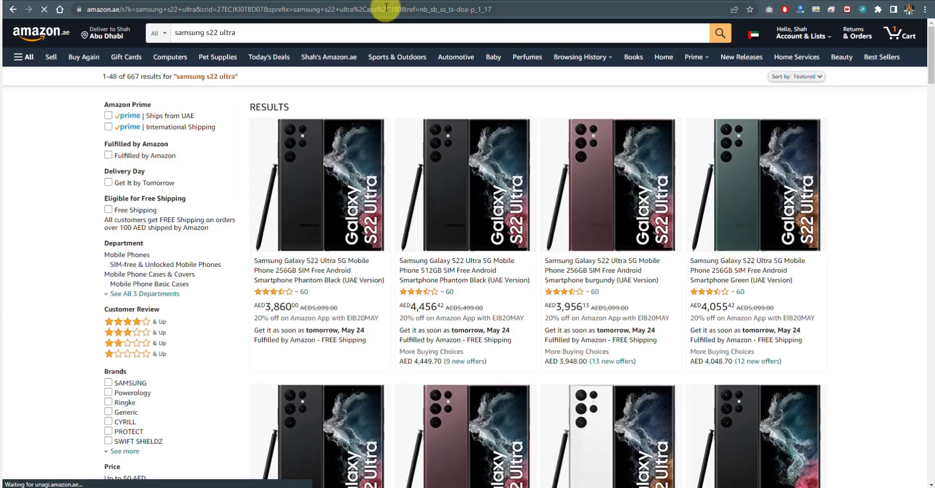
{"action": "left_click", "coordinate": [385, 8]}
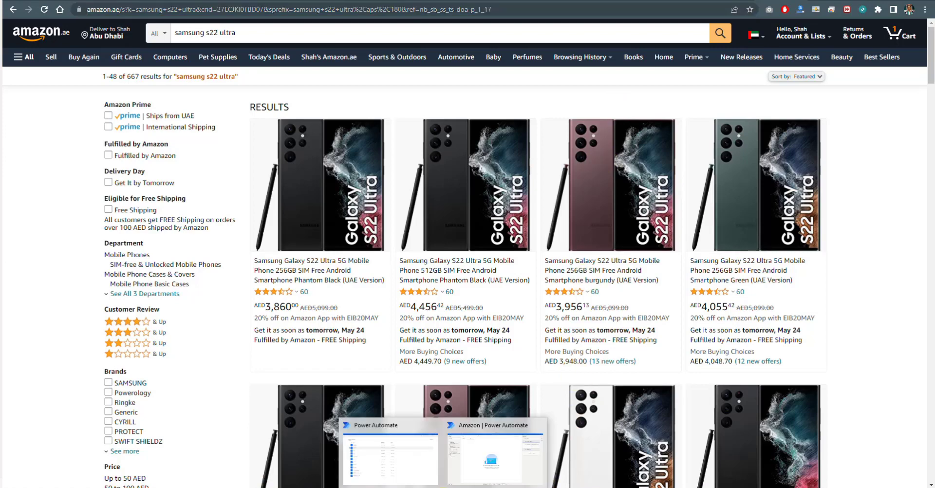
{"action": "left_click", "coordinate": [385, 455]}
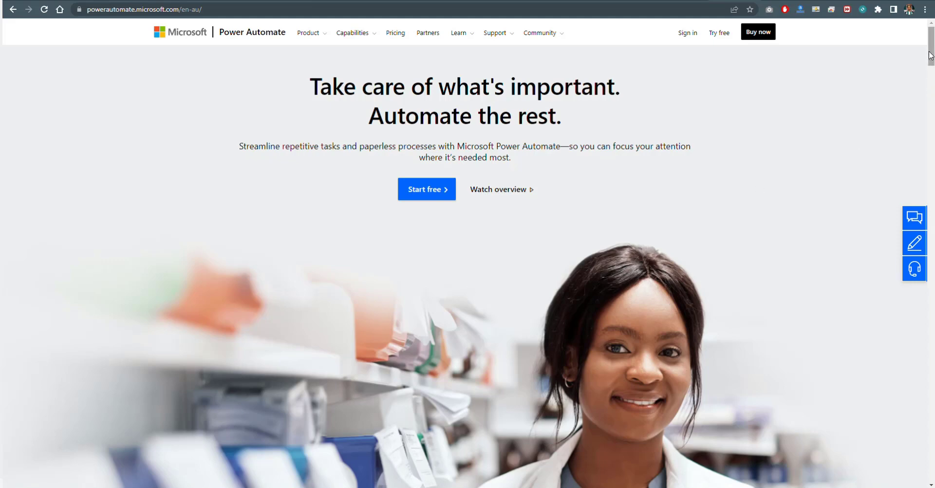
{"action": "left_click_drag", "start_coordinate": [931, 55], "coordinate": [918, 214]}
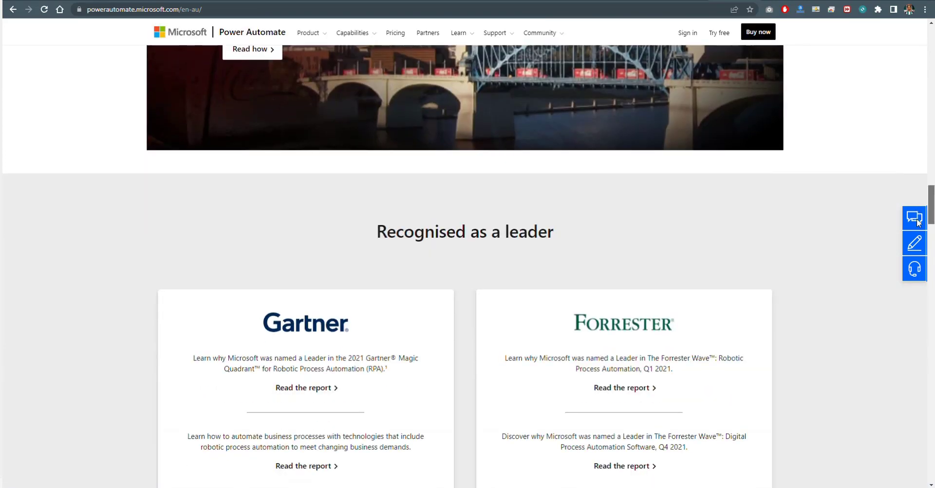
{"action": "left_click_drag", "start_coordinate": [918, 223], "coordinate": [901, 382]}
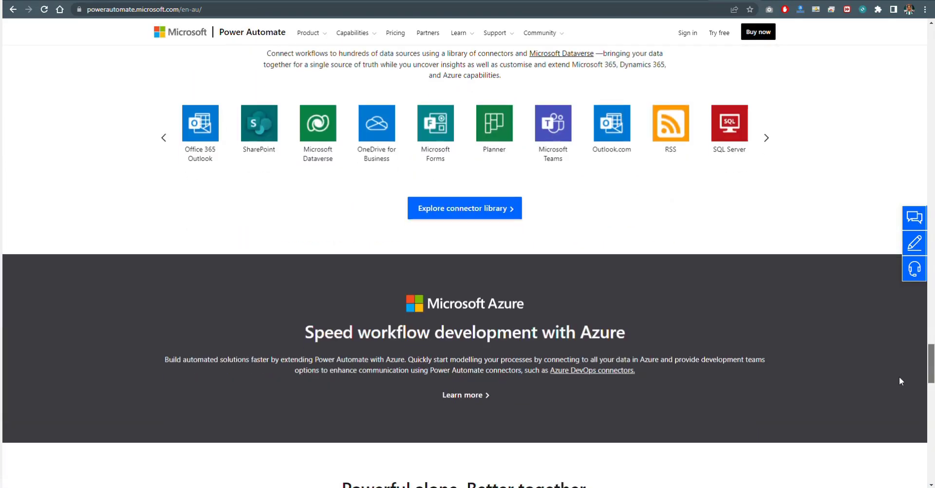
{"action": "scroll", "coordinate": [900, 381], "scroll_direction": "down", "scroll_amount": 2}
{"action": "scroll", "coordinate": [902, 378], "scroll_direction": "up", "scroll_amount": 2}
{"action": "scroll", "coordinate": [907, 375], "scroll_direction": "up", "scroll_amount": 3}
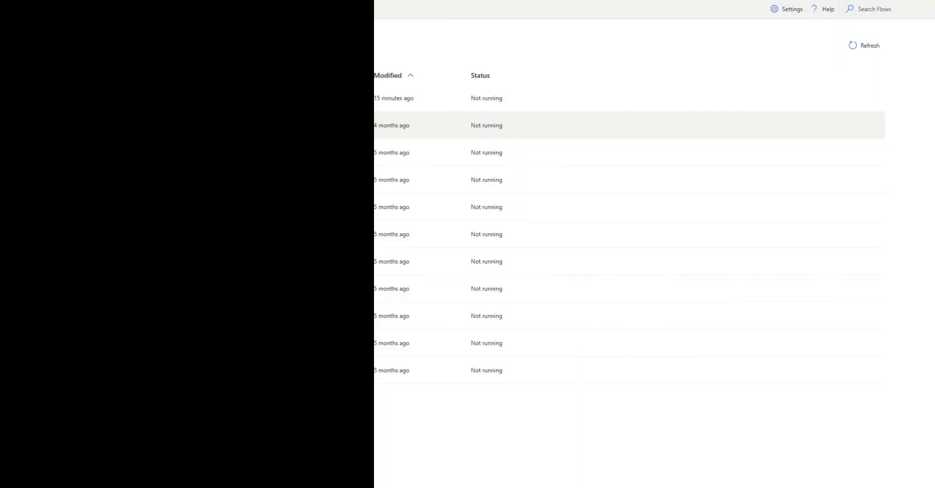
Create a flow named Amazon with a Launch new Chrome step using the Amazon search URL
{"action": "left_click", "coordinate": [69, 10]}
{"action": "type", "text": "Amazon"}
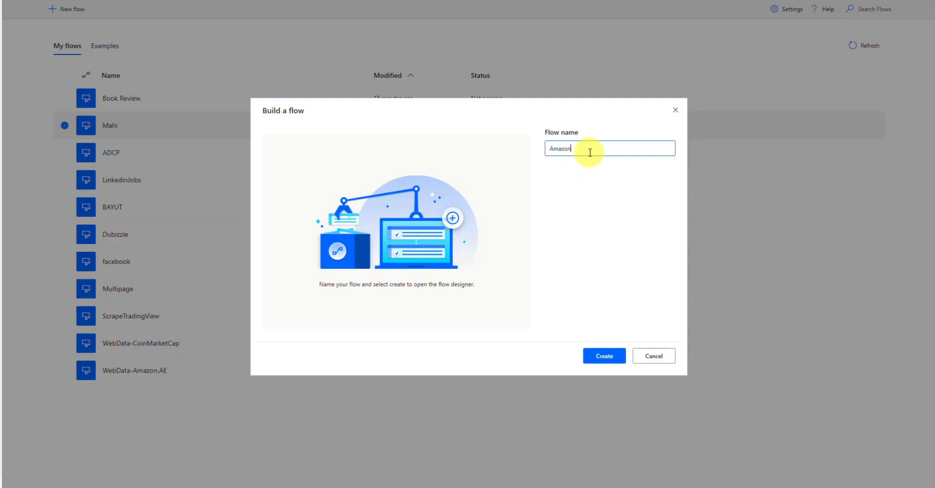
{"action": "left_click", "coordinate": [595, 356]}
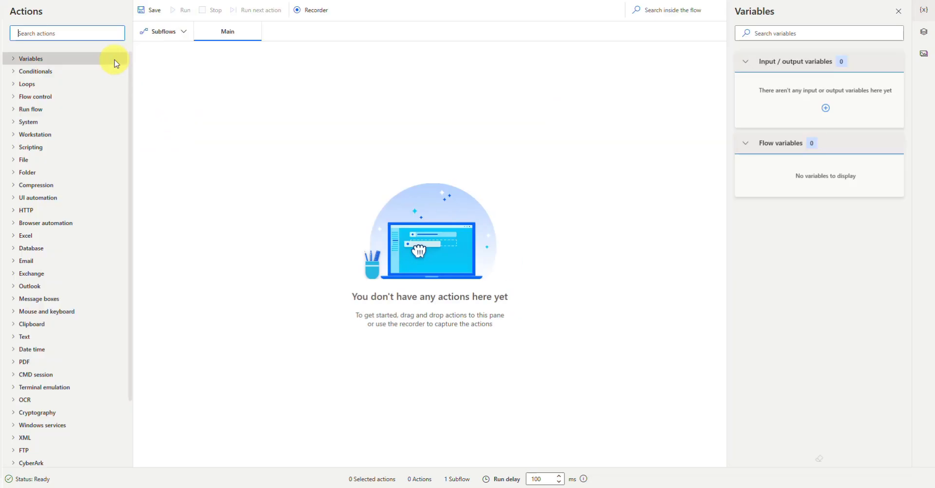
{"action": "type", "text": "chrome"}
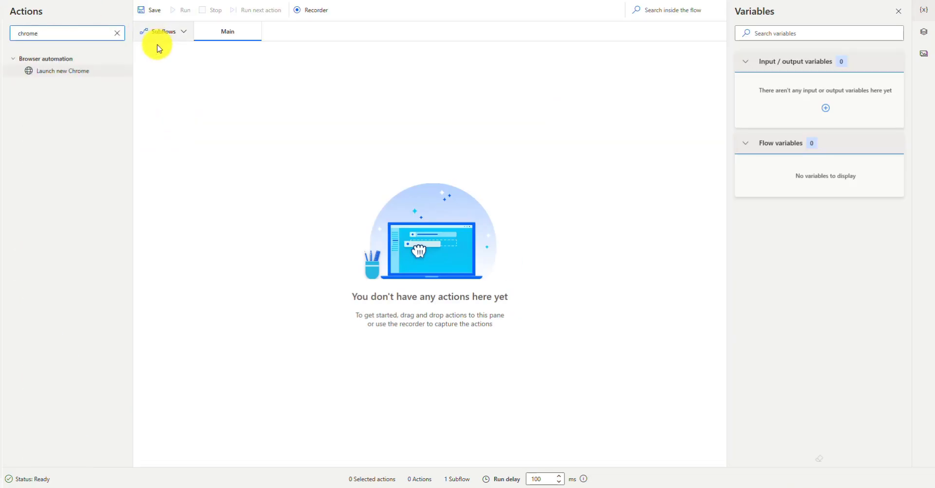
{"action": "left_click_drag", "start_coordinate": [84, 71], "coordinate": [241, 54]}
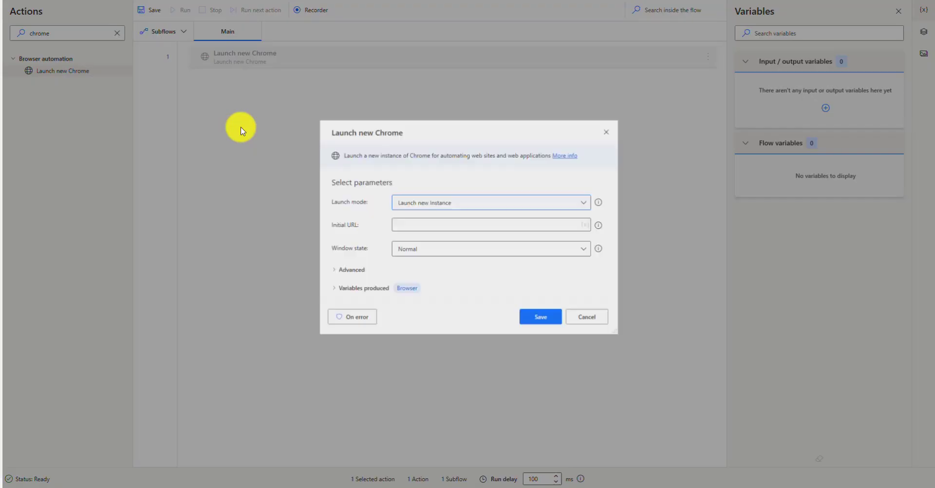
{"action": "left_click", "coordinate": [414, 228]}
{"action": "type", "text": "https://www.amazon.ae/s?k=samsung+s22+ultra&crid=27ECJKI0TBD07&sprefix=samsung+s22+ultra%2Caps%2C180&ref=nb_sb_ss_ts-doa-p_1_17"}
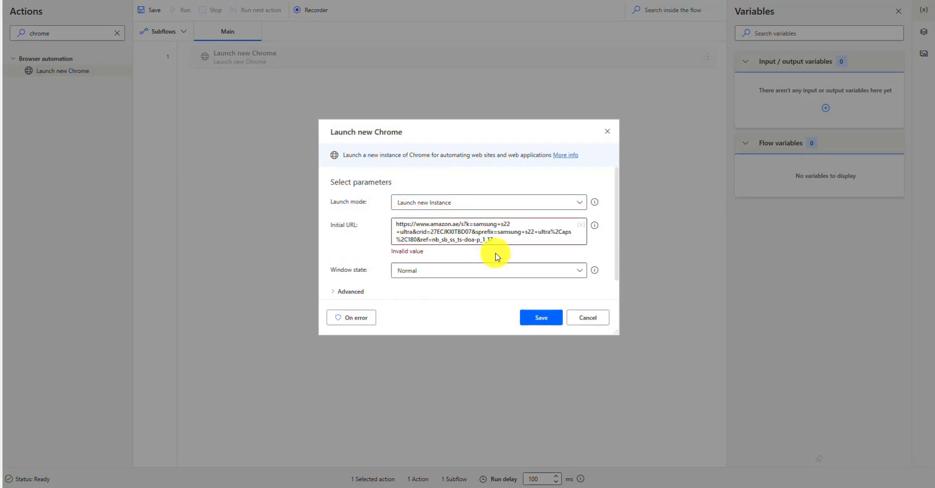
{"action": "key", "text": "ctrl+a"}
{"action": "key", "text": "ctrl+c"}
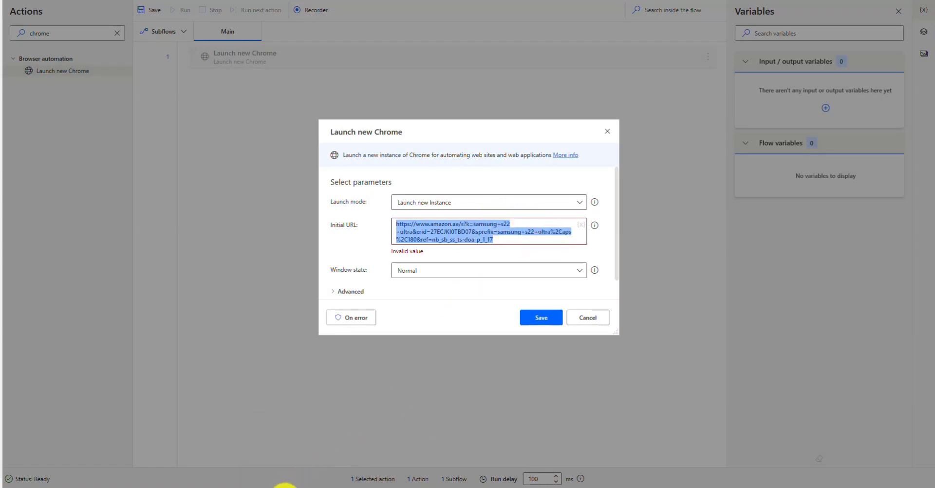
{"action": "left_click", "coordinate": [296, 486]}
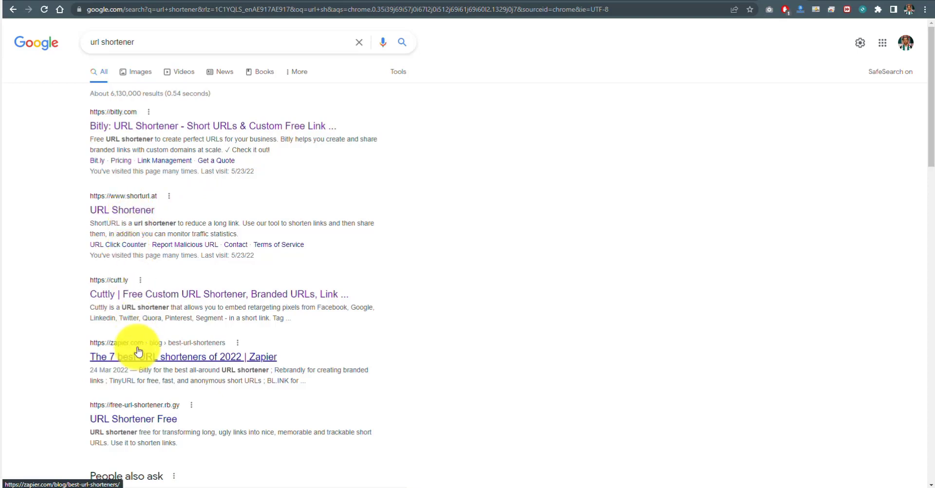
Shorten the long Amazon search link on shorturl.at and copy shorturl.at/oF049
{"action": "left_click", "coordinate": [128, 211]}
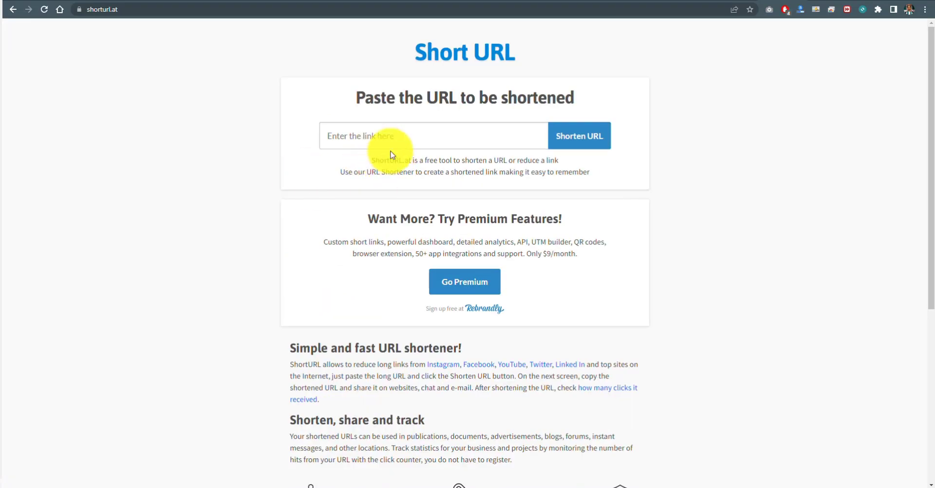
{"action": "left_click", "coordinate": [409, 138]}
{"action": "key", "text": "ctrl+v"}
{"action": "left_click", "coordinate": [575, 142]}
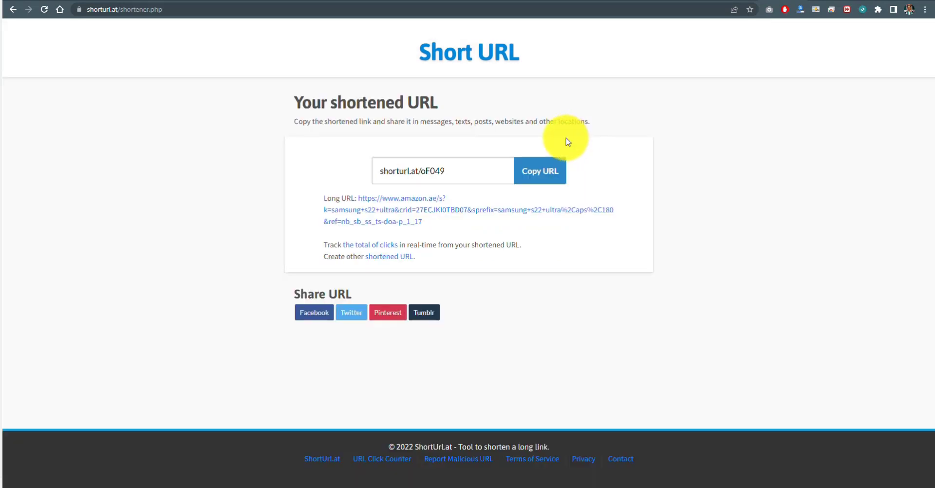
{"action": "left_click", "coordinate": [524, 173]}
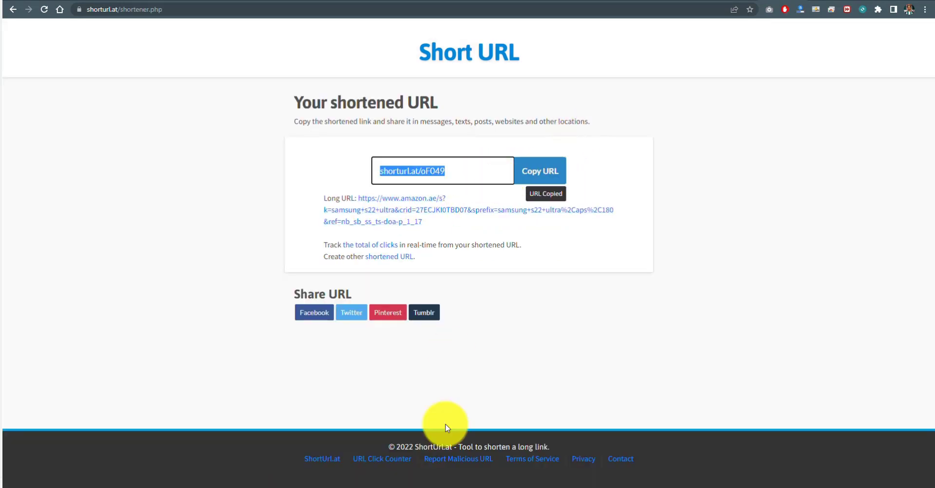
Set the Chrome step's Initial URL to shorturl.at/oF049 and save it
{"action": "left_click", "coordinate": [462, 467]}
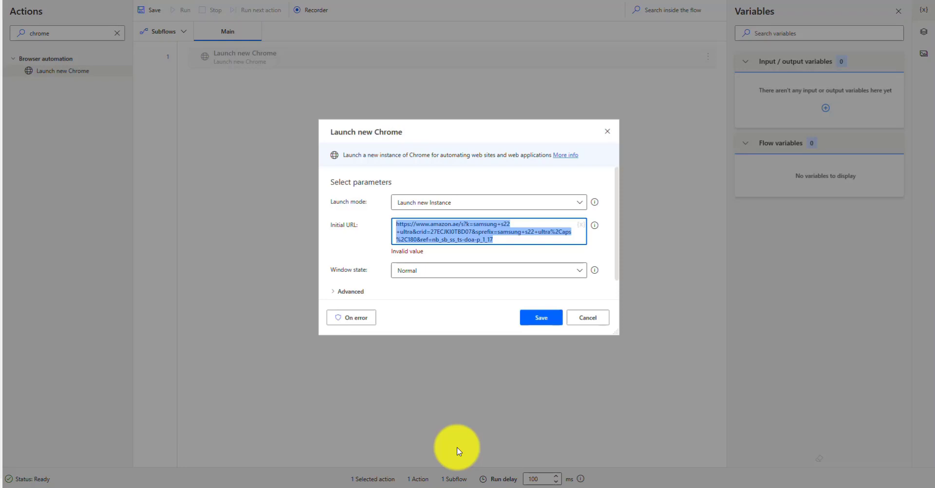
{"action": "key", "text": "ctrl+v"}
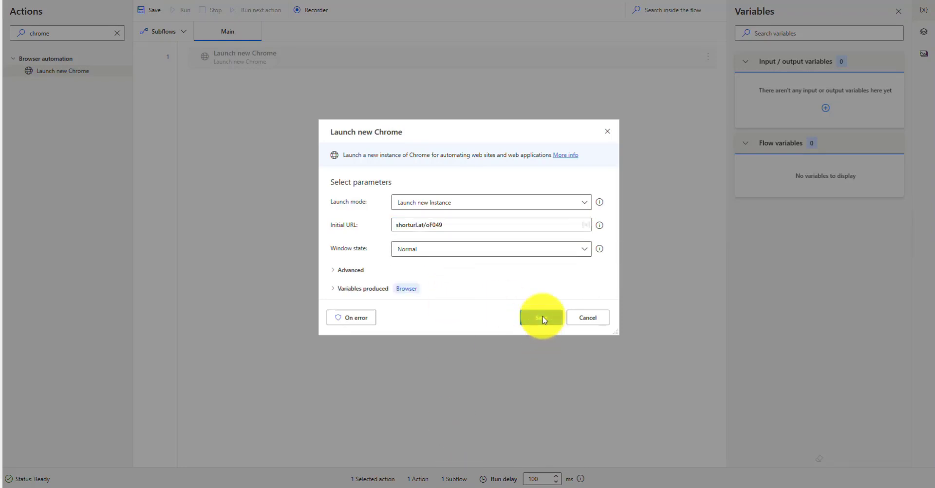
{"action": "left_click", "coordinate": [542, 317]}
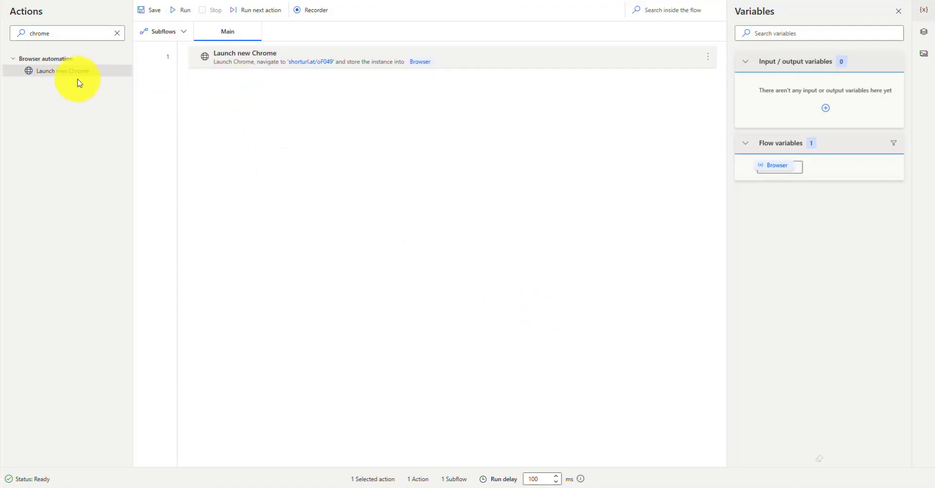
Add an Extract data from web page action, opening its live helper over Amazon's results
{"action": "double_click", "coordinate": [65, 35]}
{"action": "type", "text": "xtrac"}
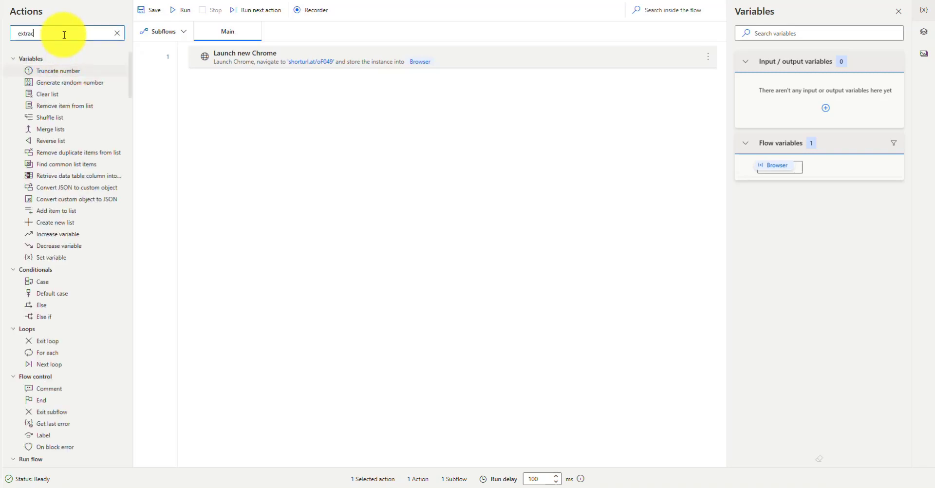
{"action": "type", "text": "t data"}
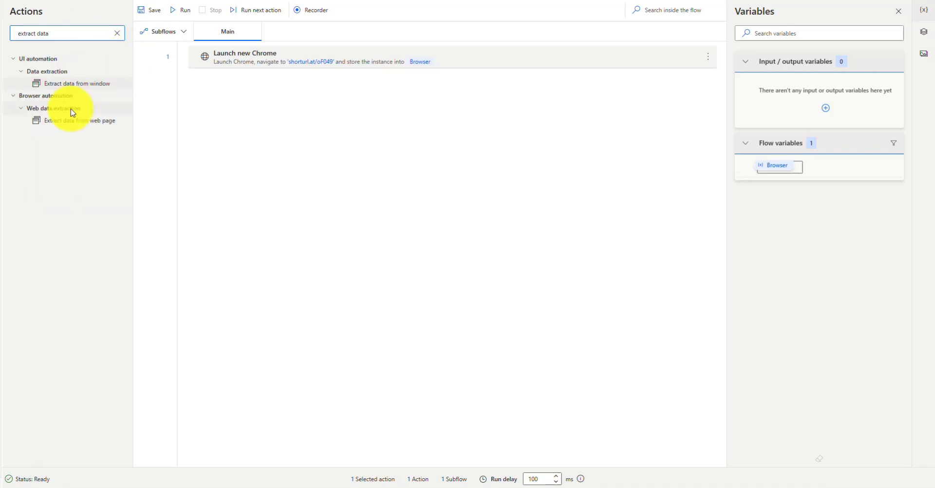
{"action": "left_click_drag", "start_coordinate": [76, 122], "coordinate": [263, 88]}
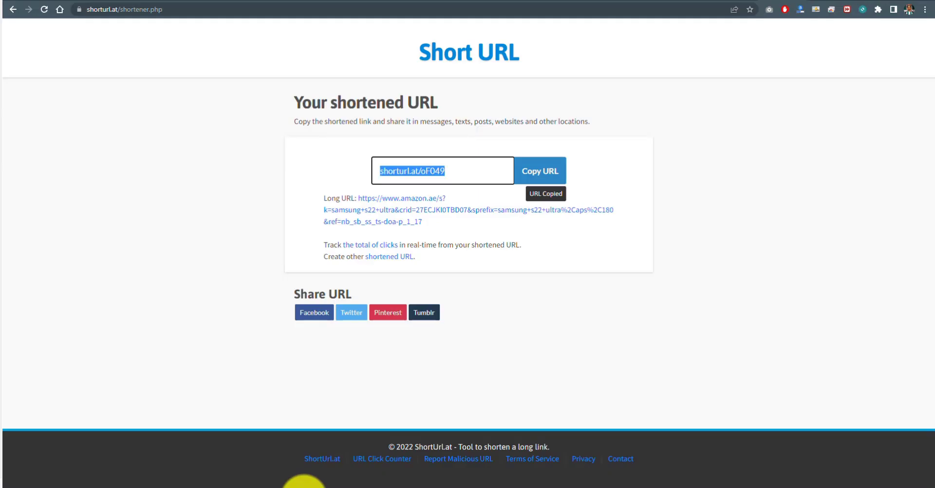
{"action": "left_click", "coordinate": [307, 485]}
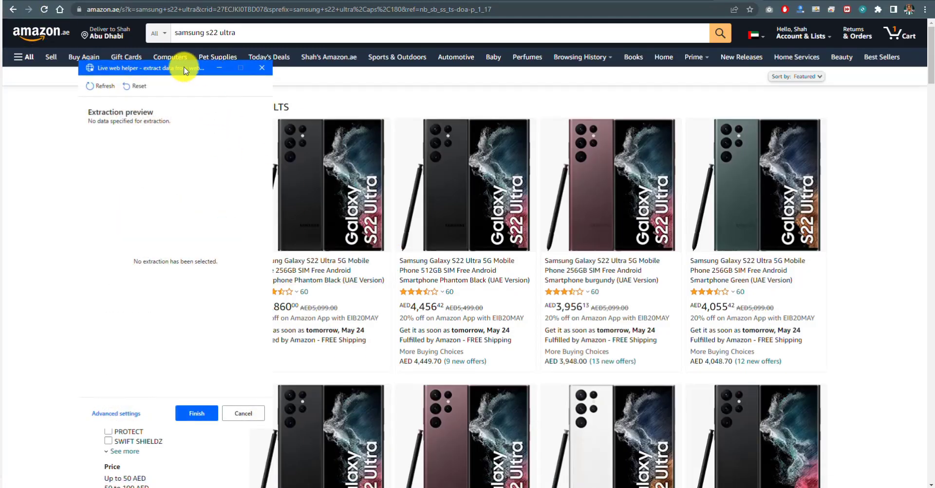
Extract the first product's title, star rating and 3,860 price as text
{"action": "mouse_move", "coordinate": [183, 68]}
{"action": "left_mouse_down"}
{"action": "mouse_move", "coordinate": [121, 67]}
{"action": "mouse_move", "coordinate": [118, 89]}
{"action": "left_mouse_up"}
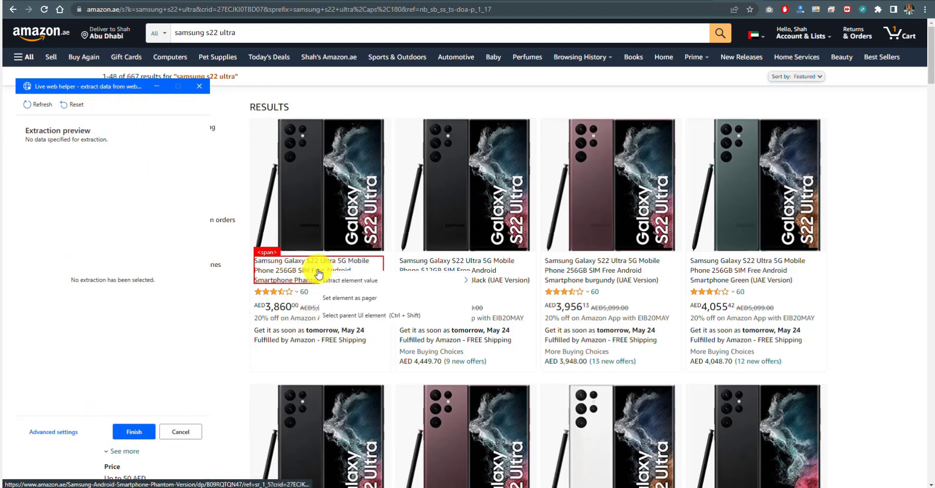
{"action": "left_click", "coordinate": [319, 275]}
{"action": "left_click", "coordinate": [487, 282]}
{"action": "mouse_move", "coordinate": [273, 291]}
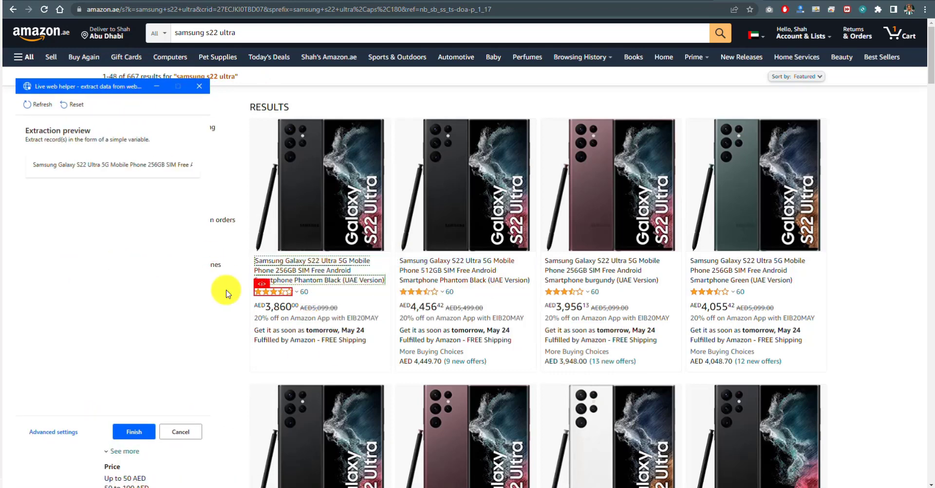
{"action": "left_click", "coordinate": [282, 294]}
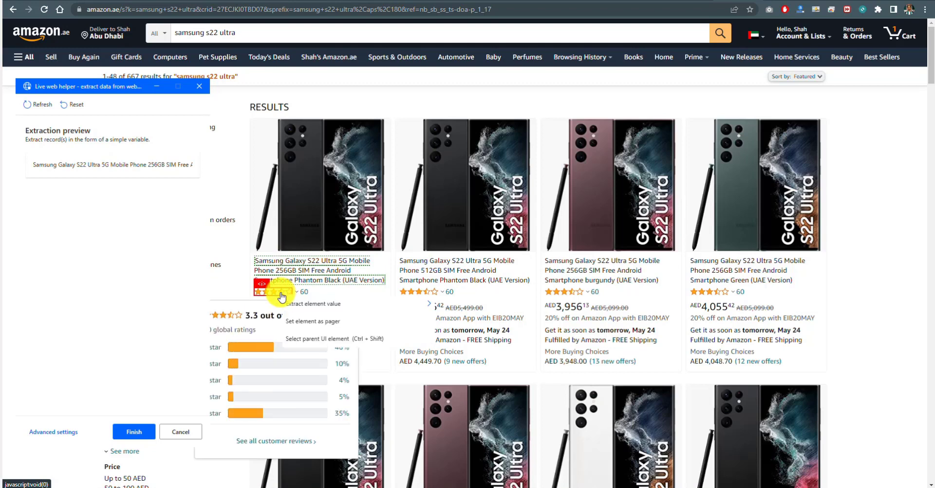
{"action": "left_click", "coordinate": [463, 307]}
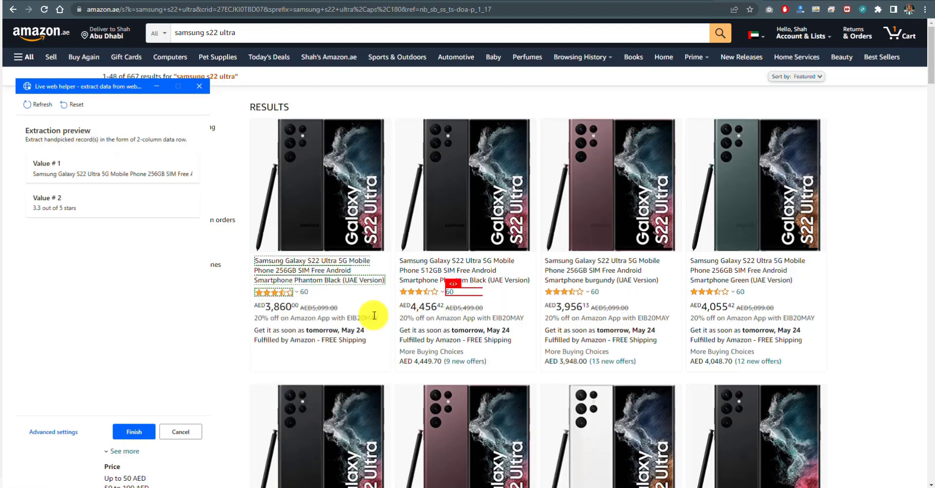
{"action": "left_click", "coordinate": [276, 308]}
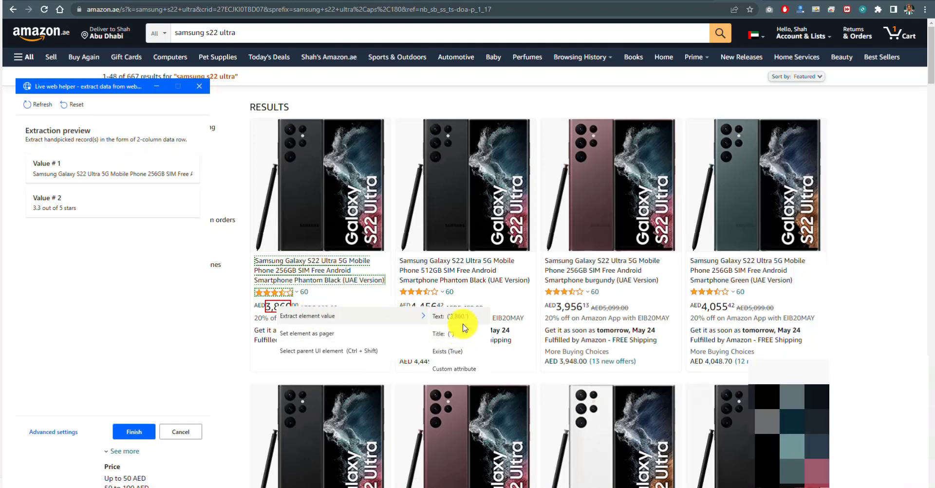
{"action": "left_click", "coordinate": [463, 317]}
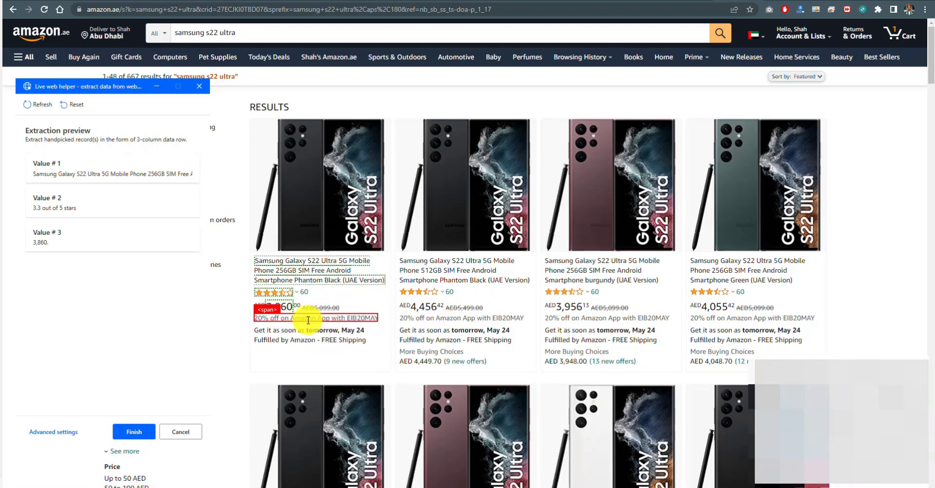
Extract the discount, delivery date (tomorrow, May 24) and shipping text, then finish
{"action": "left_click", "coordinate": [309, 321]}
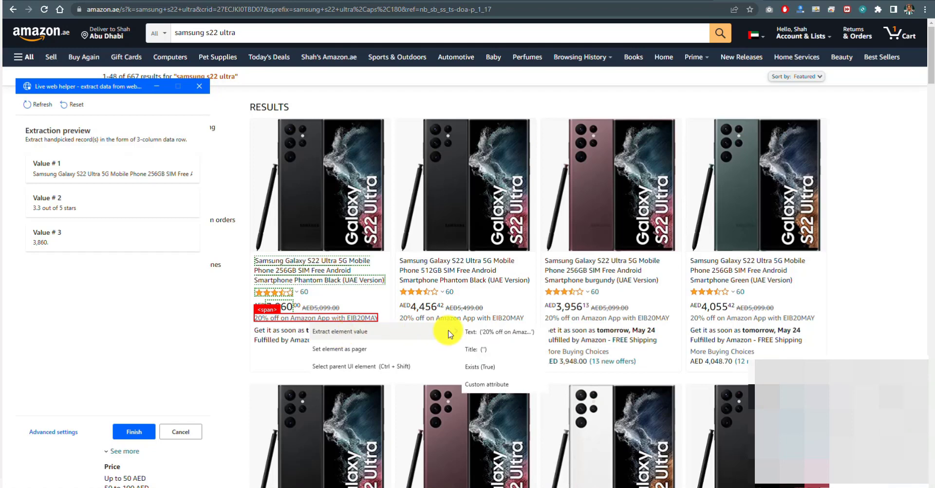
{"action": "left_click", "coordinate": [471, 333]}
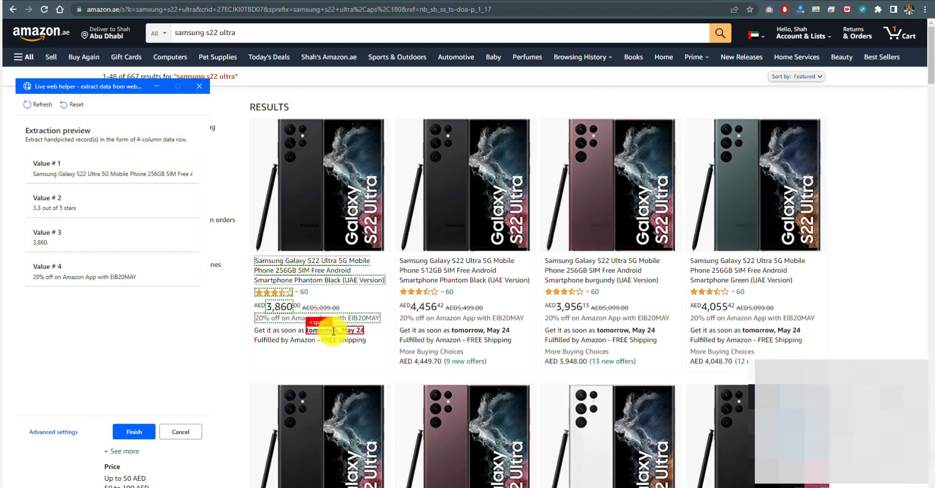
{"action": "left_click", "coordinate": [334, 331]}
{"action": "left_click", "coordinate": [510, 350]}
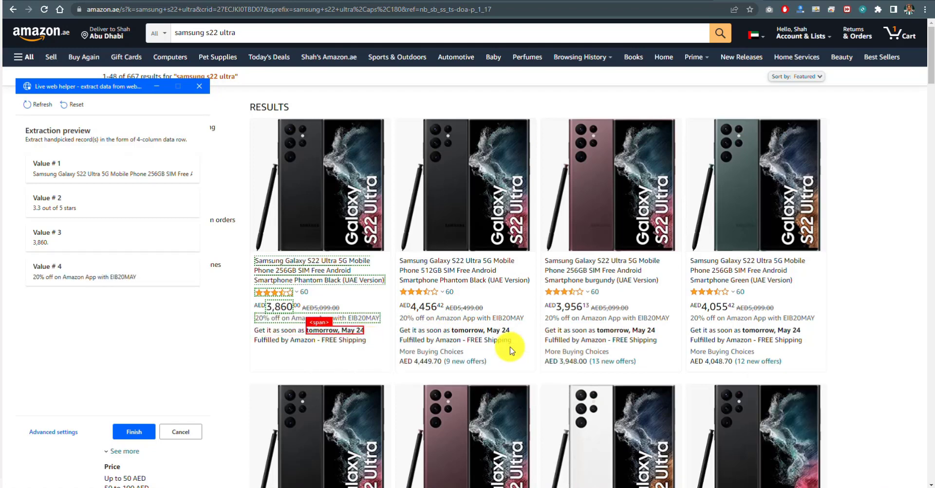
{"action": "left_click", "coordinate": [339, 342]}
{"action": "mouse_move", "coordinate": [395, 352]}
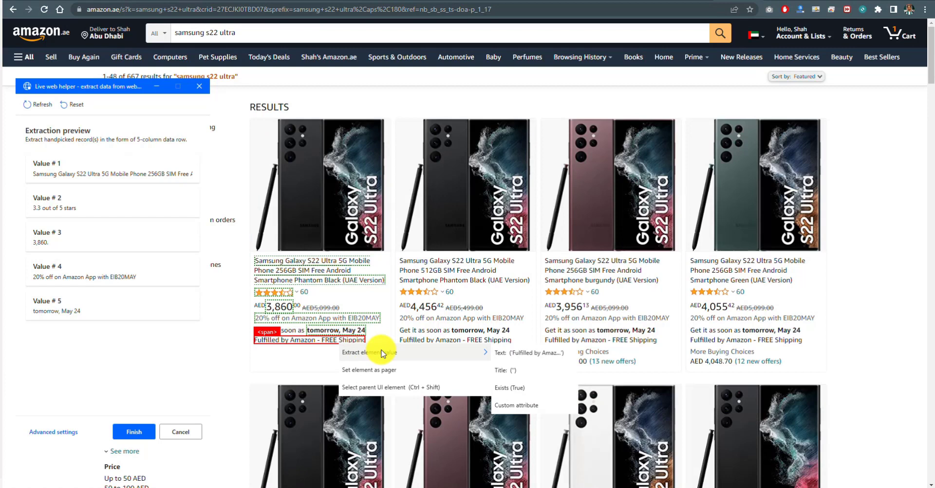
{"action": "left_click", "coordinate": [510, 354]}
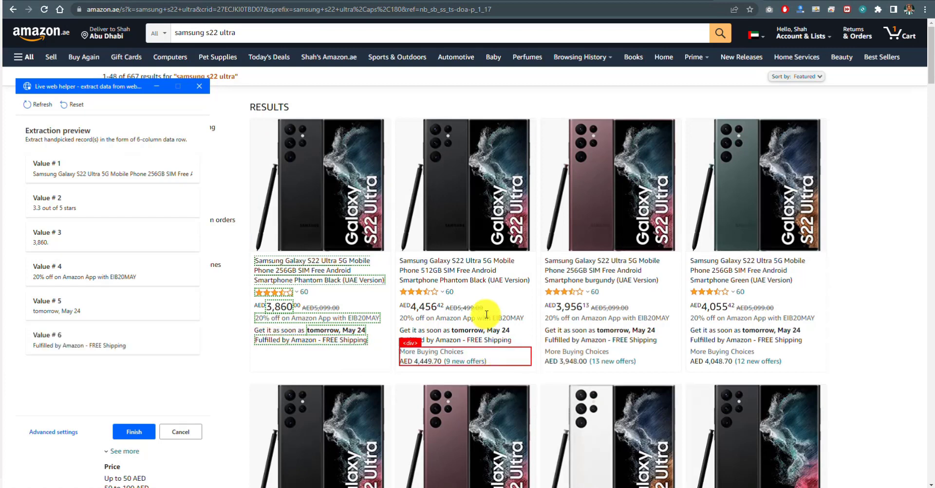
{"action": "left_click", "coordinate": [464, 271]}
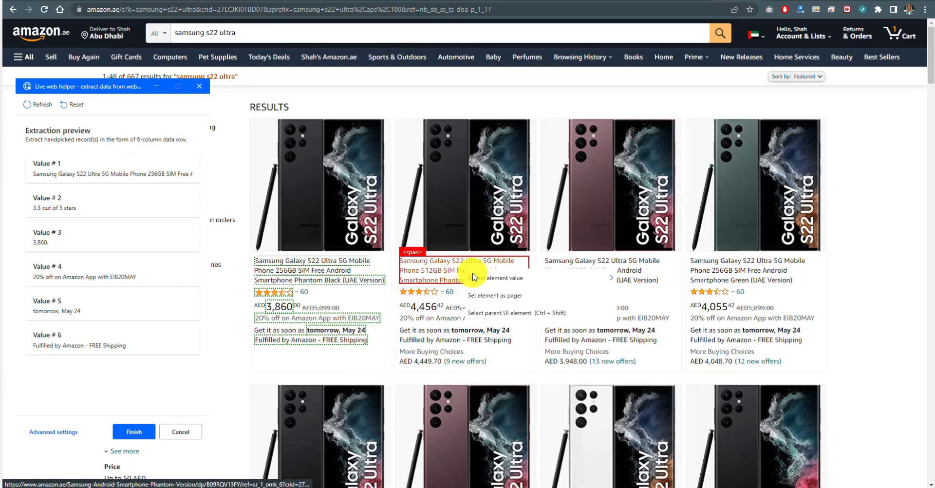
{"action": "mouse_move", "coordinate": [497, 279]}
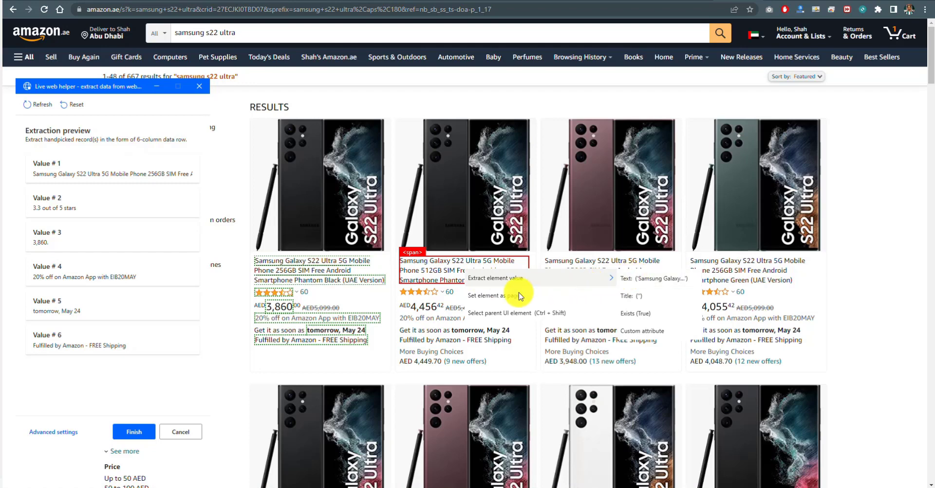
{"action": "left_click", "coordinate": [313, 366]}
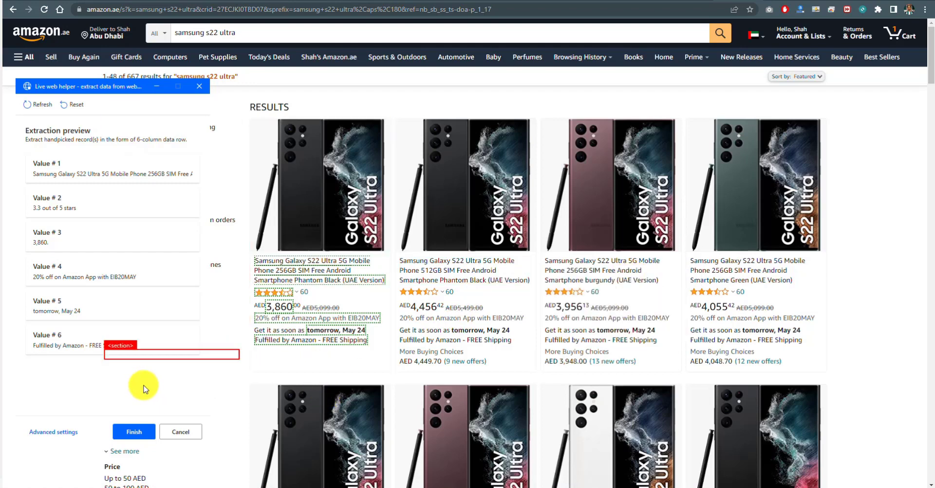
{"action": "left_click", "coordinate": [139, 438]}
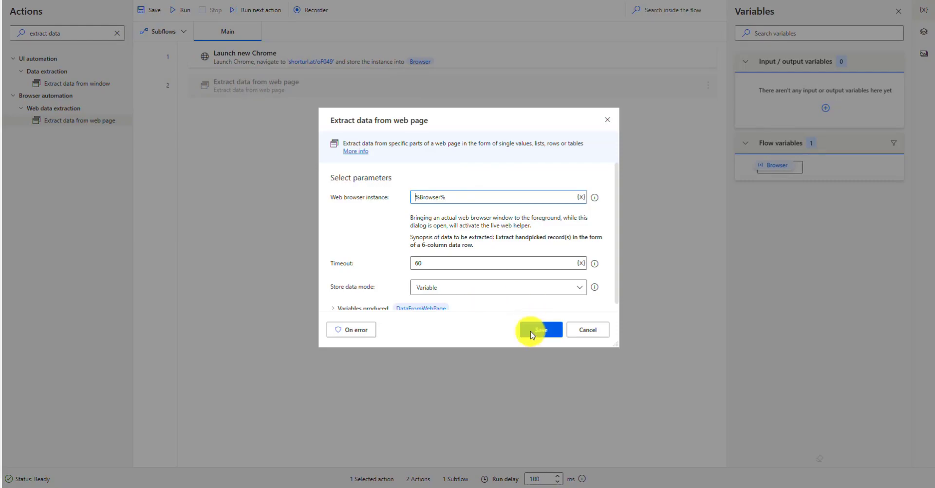
Save the extraction step and flow, then run it to get 1 row of 6 columns
{"action": "left_click", "coordinate": [531, 332]}
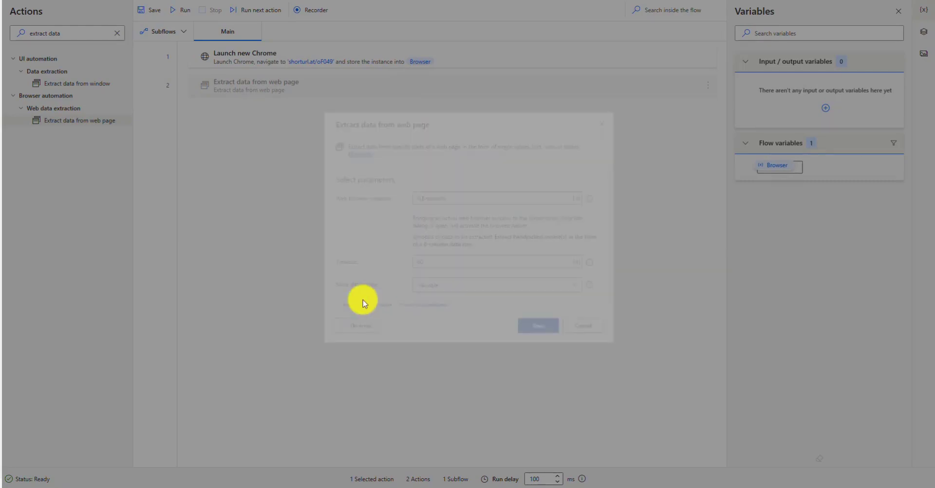
{"action": "left_click", "coordinate": [155, 14]}
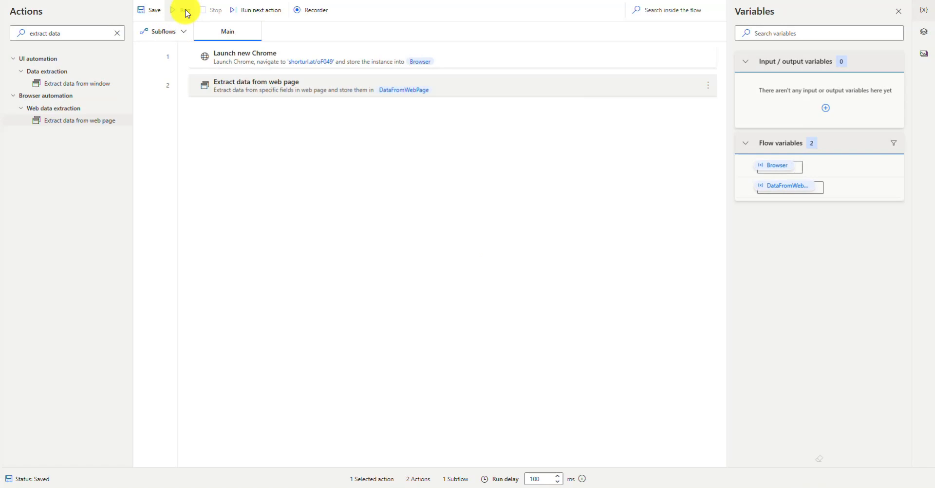
{"action": "left_click", "coordinate": [185, 12]}
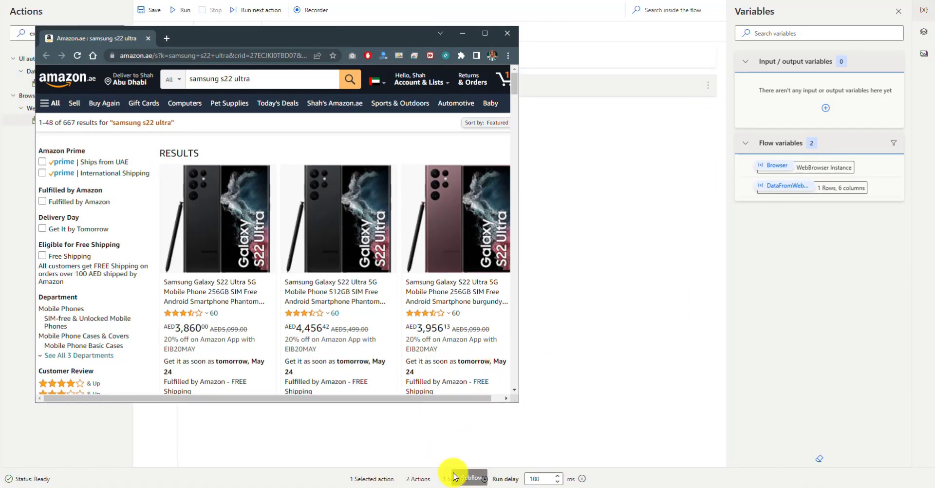
{"action": "left_click", "coordinate": [617, 186]}
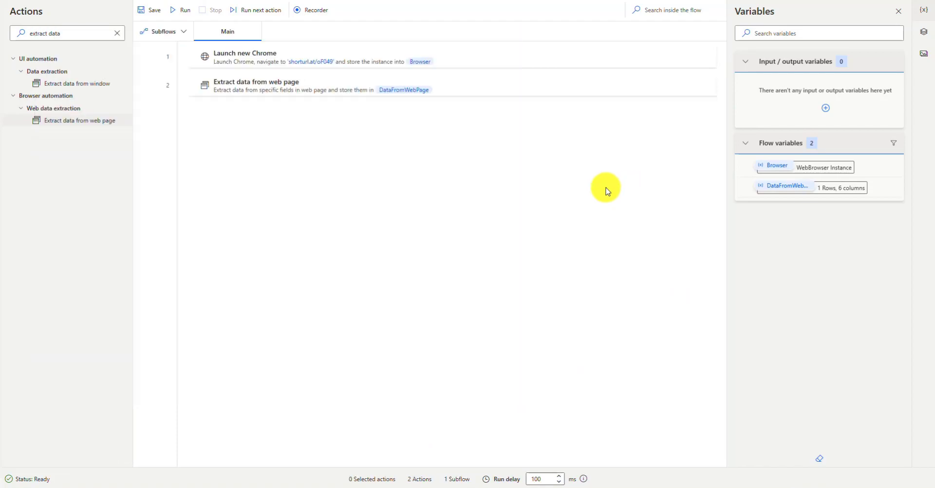
Switch the extraction step's storage to Excel spreadsheet, then save and rerun the flow
{"action": "double_click", "coordinate": [309, 87]}
{"action": "left_click", "coordinate": [493, 284]}
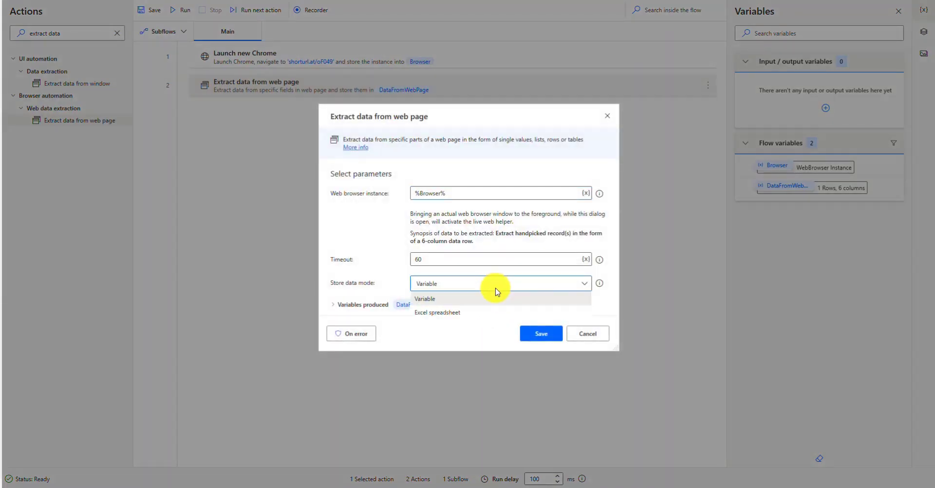
{"action": "left_click", "coordinate": [471, 315]}
{"action": "left_click", "coordinate": [534, 335]}
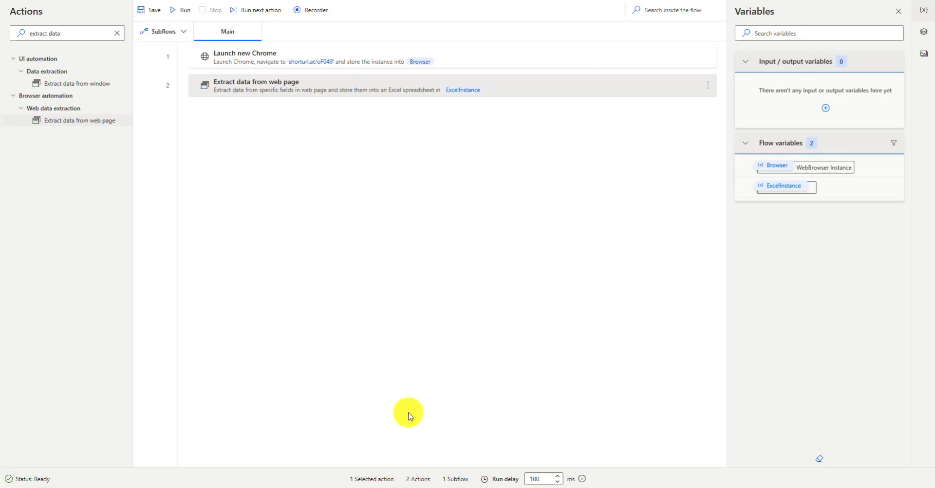
{"action": "left_click", "coordinate": [150, 10]}
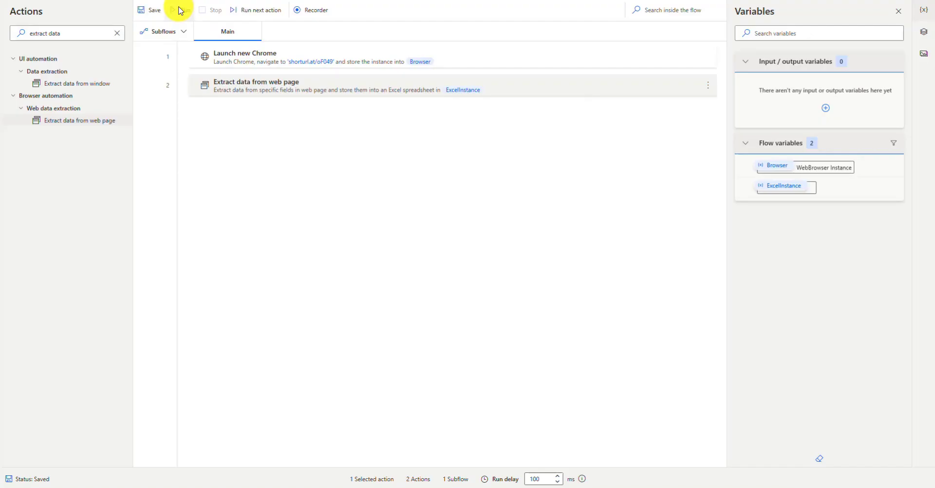
{"action": "left_click", "coordinate": [180, 10]}
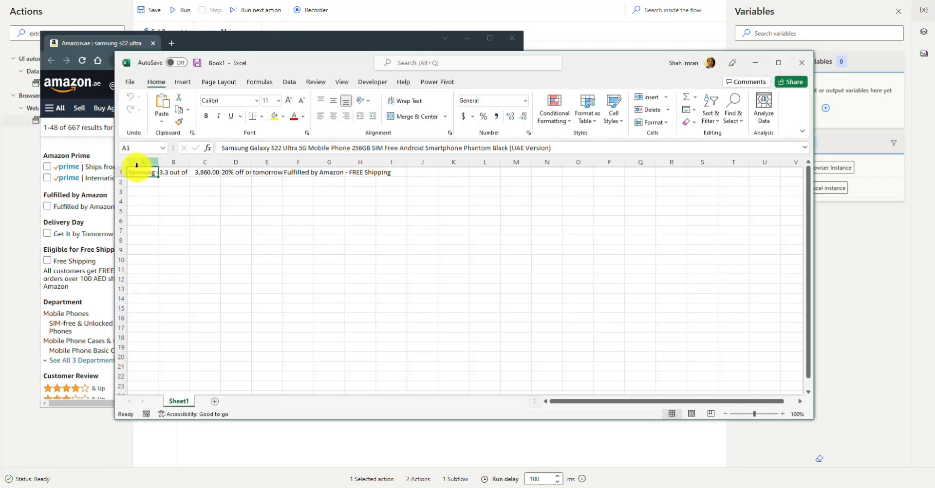
Close Book1 with Don't Save and close the Amazon Chrome window
{"action": "left_click", "coordinate": [806, 65]}
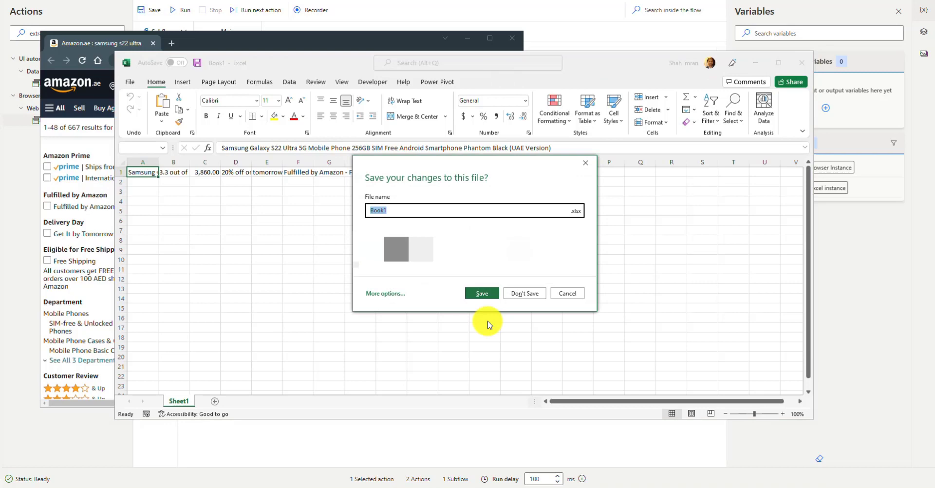
{"action": "left_click", "coordinate": [524, 295]}
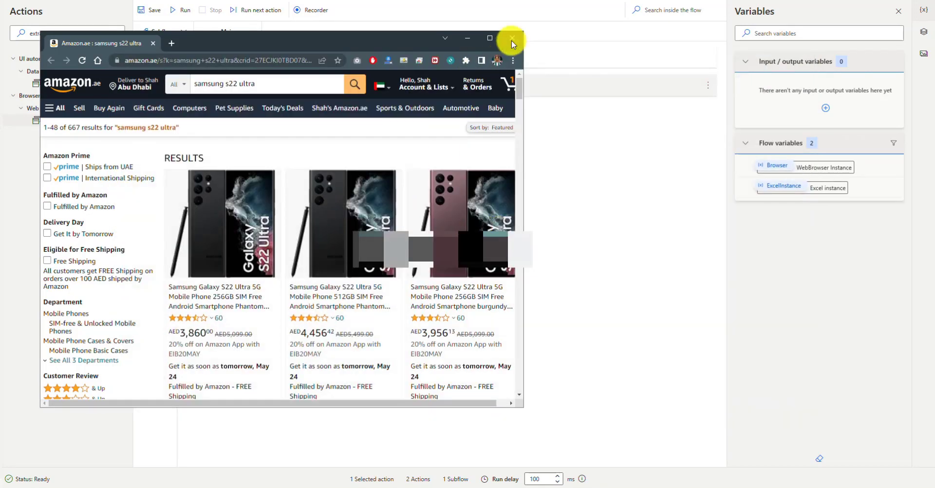
{"action": "left_click", "coordinate": [512, 40]}
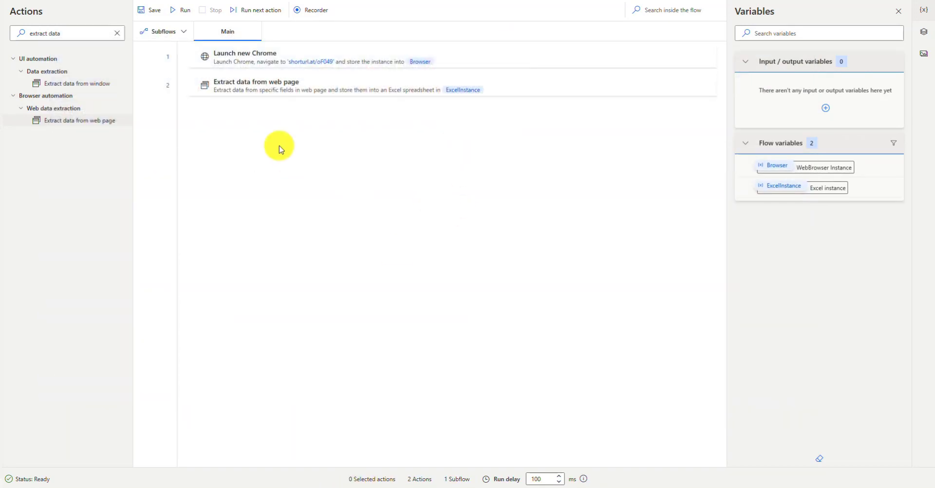
Reopen the extraction step and extract the first product's title, star rating and 3,860 price
{"action": "double_click", "coordinate": [470, 87]}
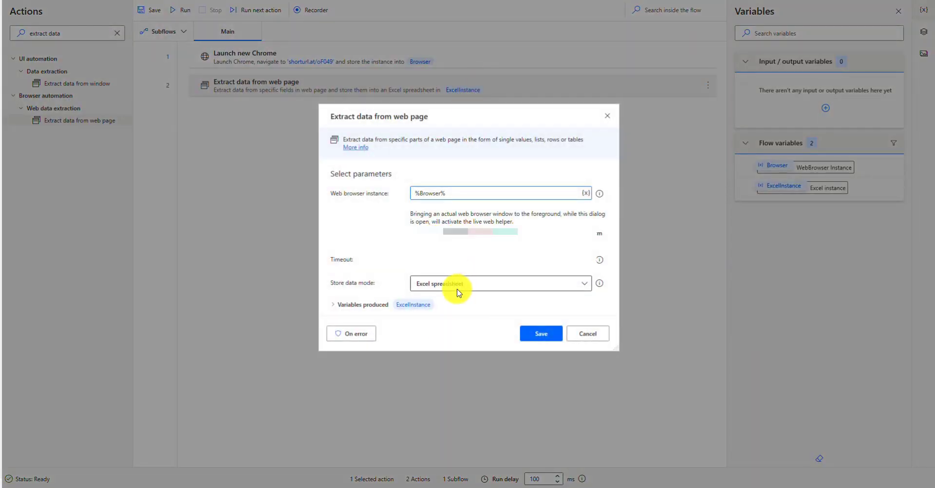
{"action": "left_click", "coordinate": [302, 482]}
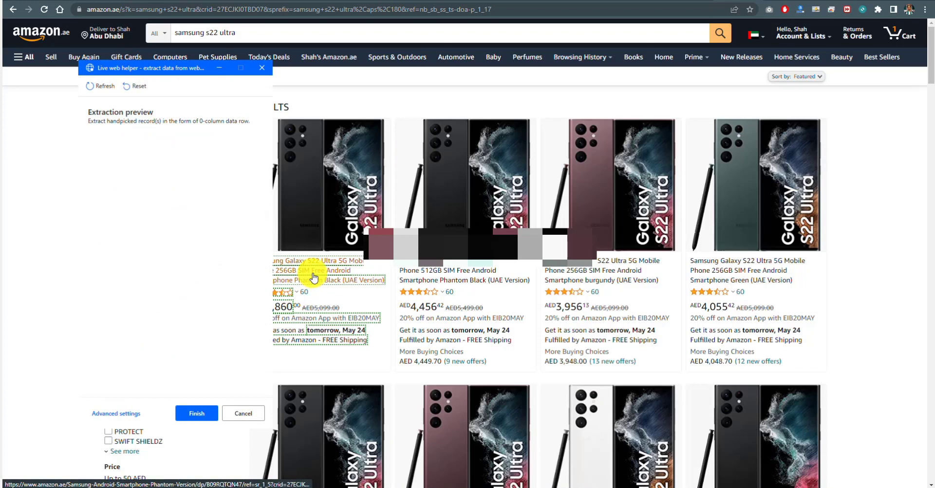
{"action": "left_click_drag", "start_coordinate": [177, 69], "coordinate": [124, 78]}
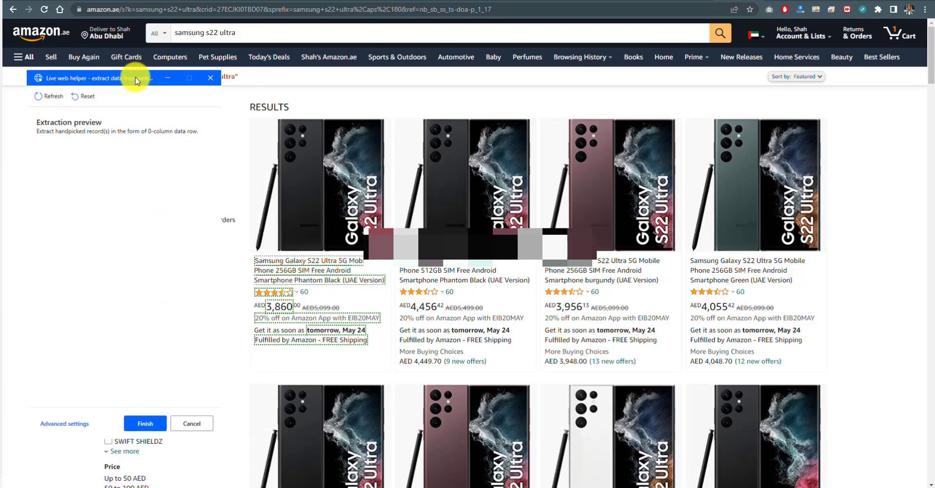
{"action": "left_click", "coordinate": [278, 270]}
{"action": "mouse_move", "coordinate": [329, 276]}
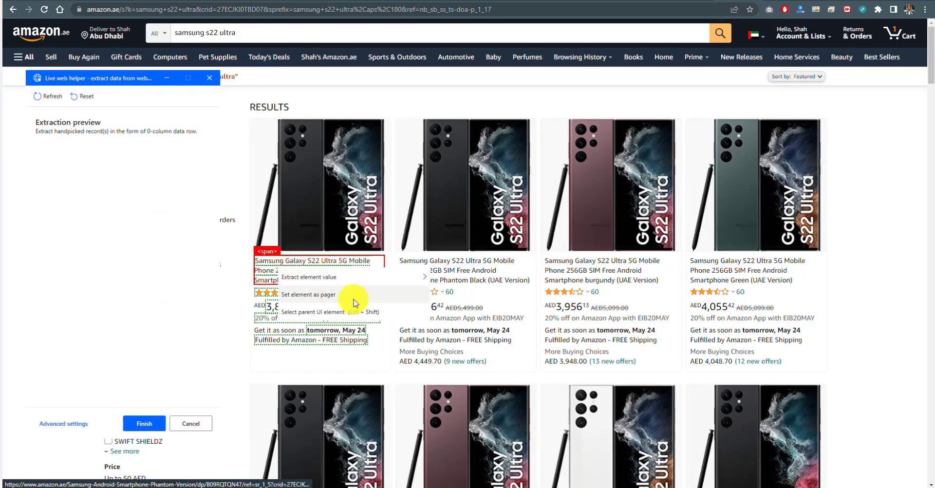
{"action": "left_click", "coordinate": [453, 281]}
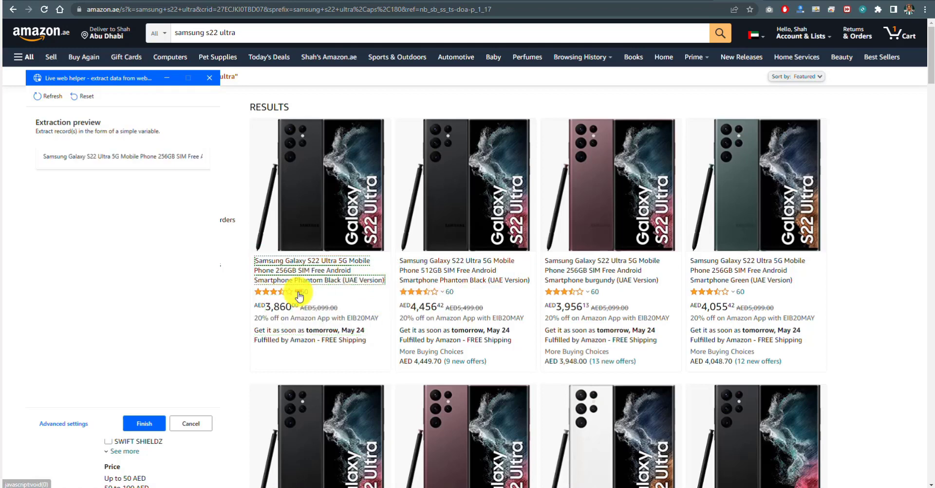
{"action": "left_click", "coordinate": [268, 293]}
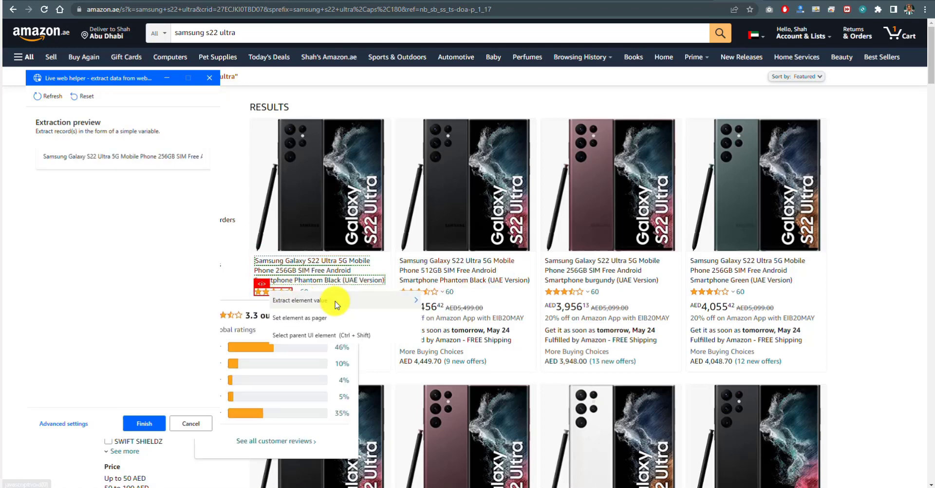
{"action": "left_click", "coordinate": [439, 302]}
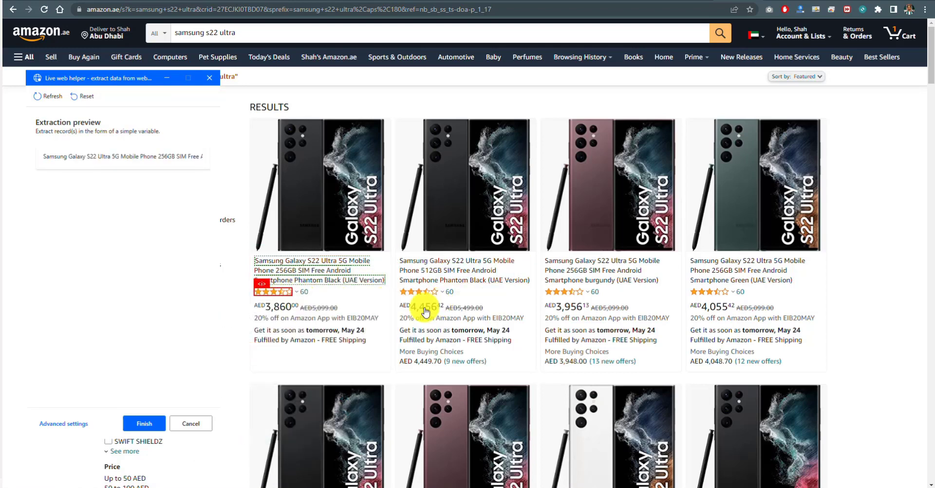
{"action": "left_click", "coordinate": [282, 312]}
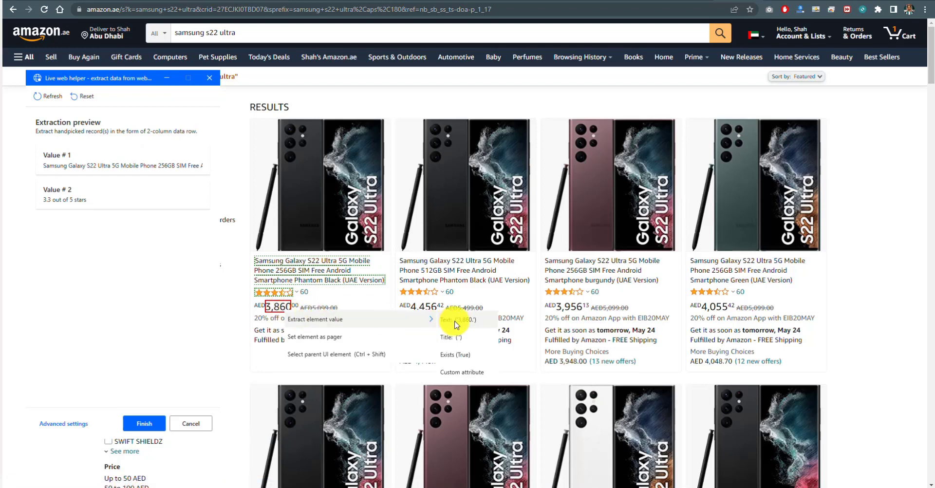
{"action": "left_click", "coordinate": [444, 322]}
Extract the 20% off discount, May 24 delivery, Fulfilled by Amazon text and second title, then finish
{"action": "right_click", "coordinate": [303, 318]}
{"action": "mouse_move", "coordinate": [335, 329]}
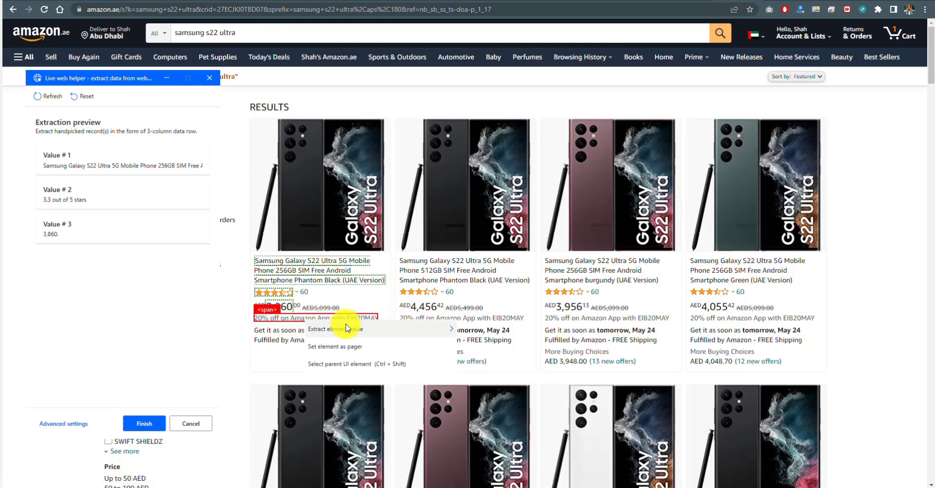
{"action": "left_click", "coordinate": [504, 330]}
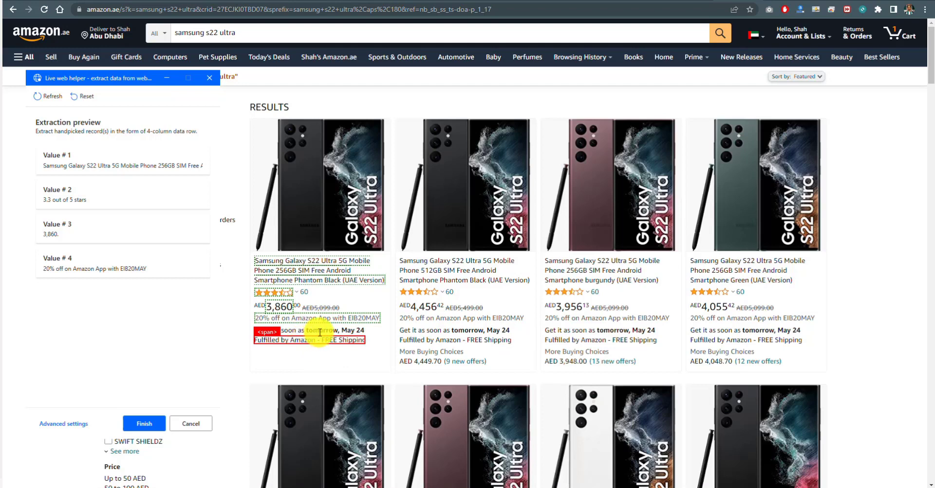
{"action": "right_click", "coordinate": [334, 338]}
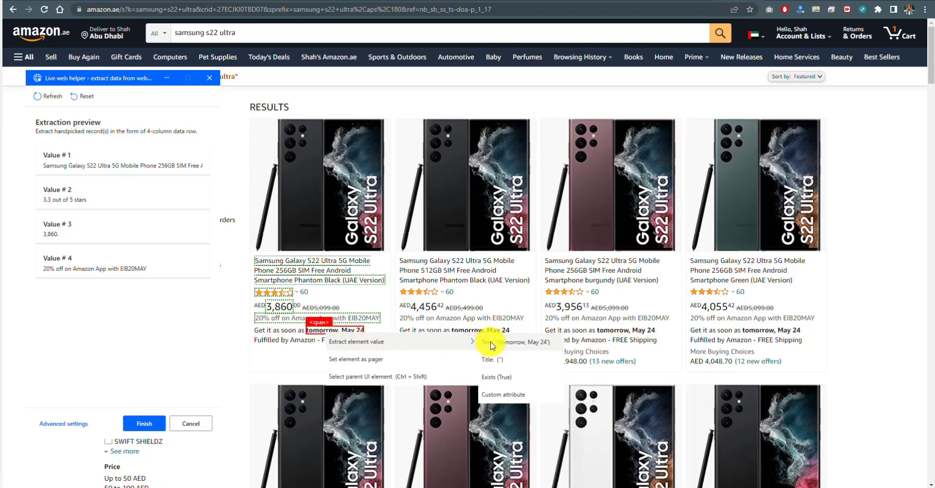
{"action": "left_click", "coordinate": [513, 337]}
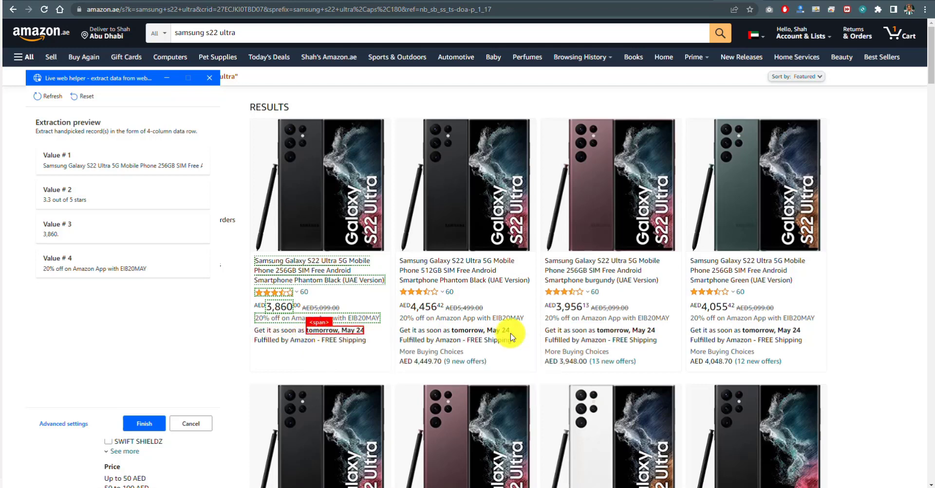
{"action": "right_click", "coordinate": [316, 340]}
{"action": "mouse_move", "coordinate": [365, 350]}
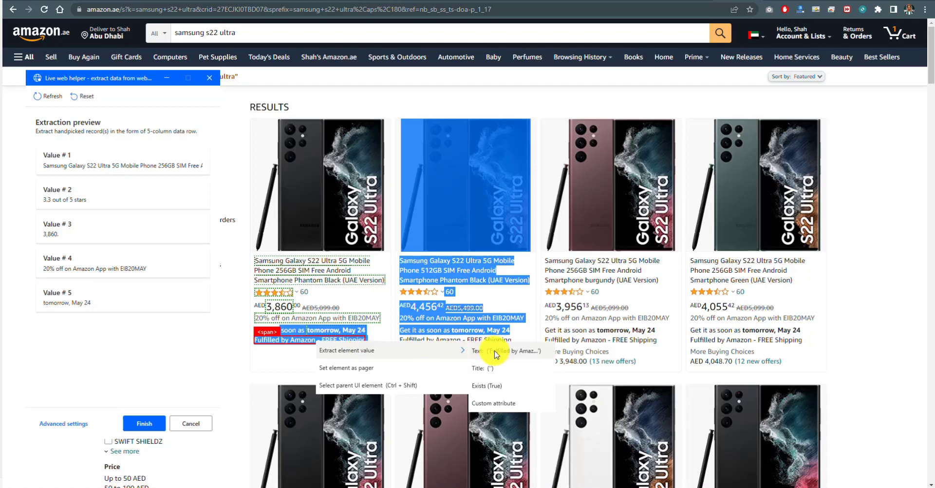
{"action": "left_click", "coordinate": [496, 354]}
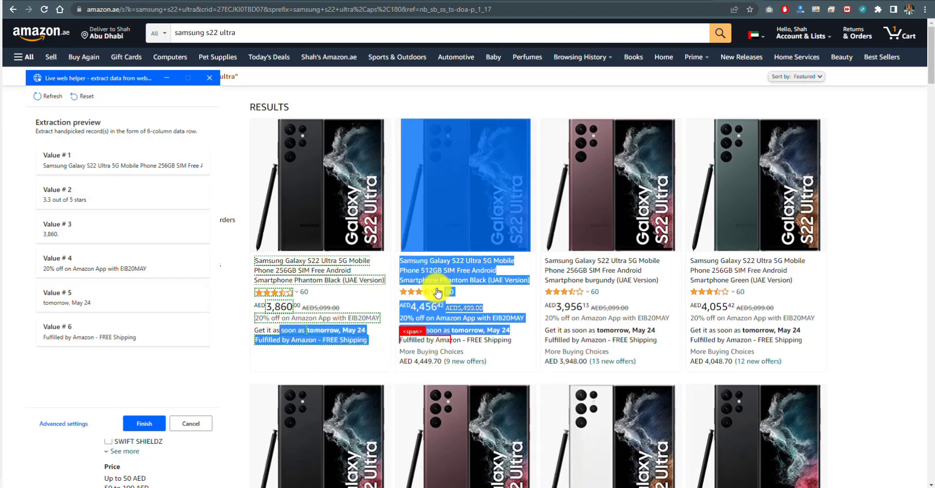
{"action": "right_click", "coordinate": [465, 263]}
{"action": "mouse_move", "coordinate": [511, 272]}
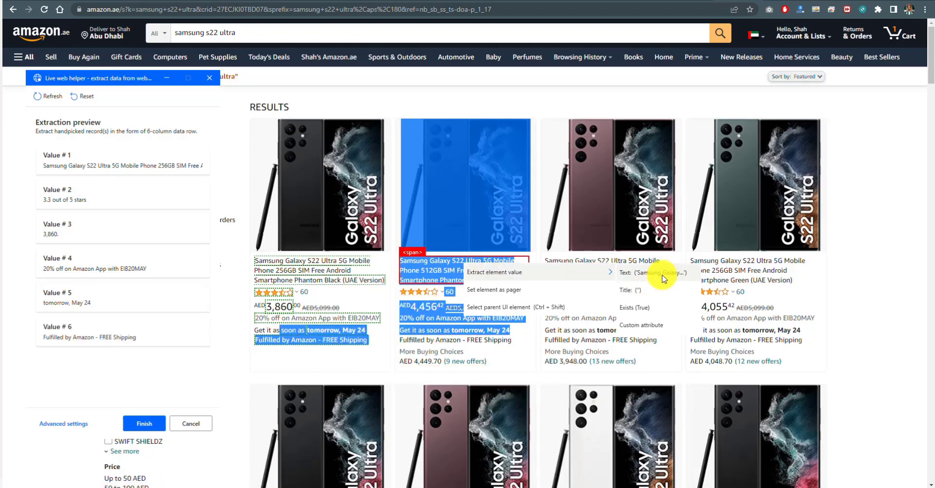
{"action": "left_click", "coordinate": [662, 279]}
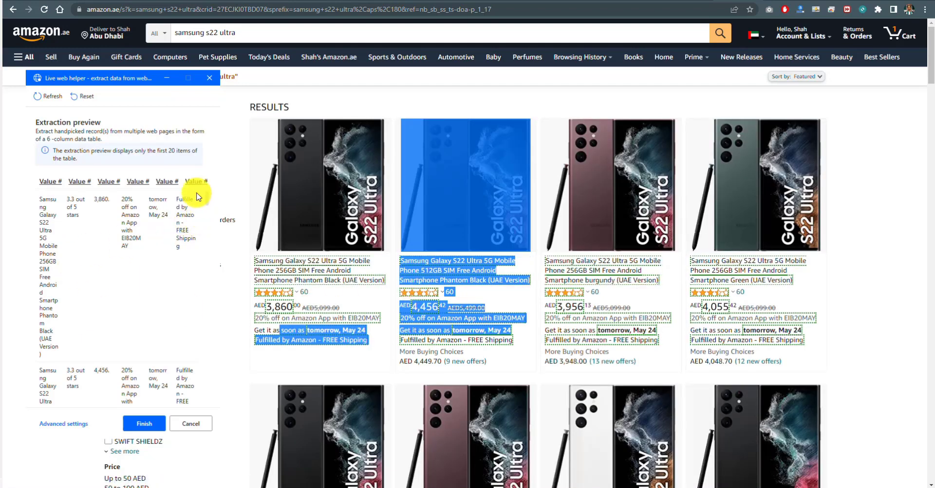
{"action": "scroll", "coordinate": [226, 321], "scroll_direction": "down", "scroll_amount": 10}
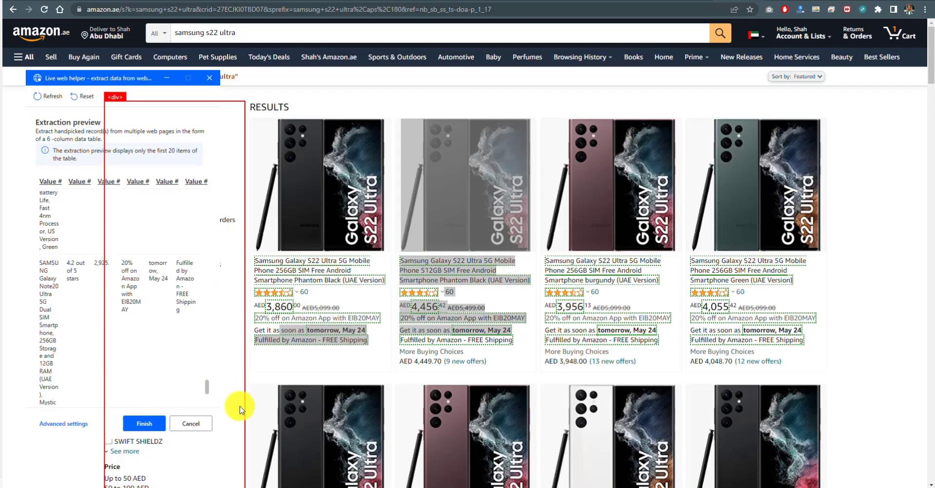
{"action": "left_click", "coordinate": [144, 427]}
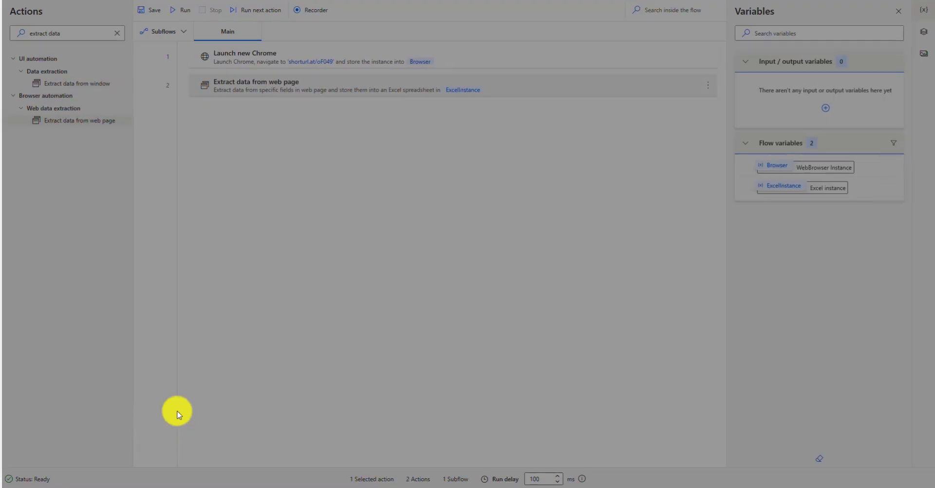
Save the extraction action and flow, then run it to fill Book1 with Samsung listings
{"action": "left_click", "coordinate": [537, 334]}
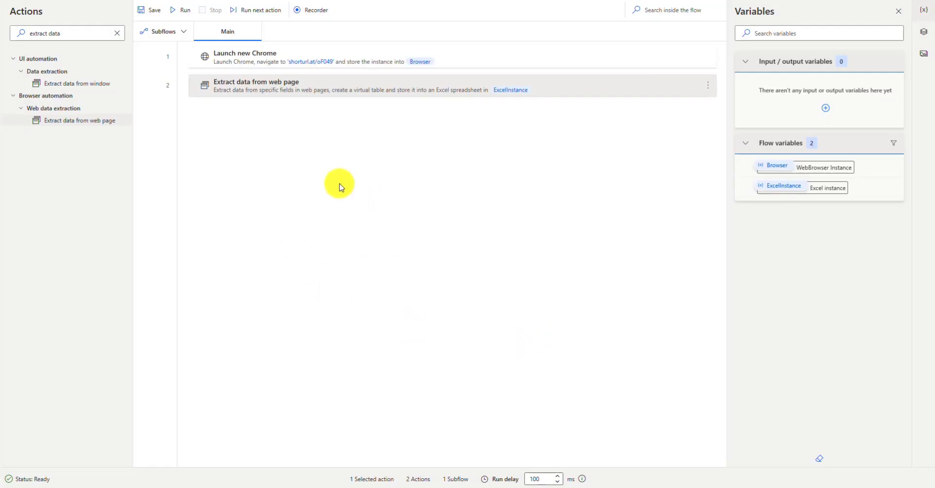
{"action": "left_click", "coordinate": [151, 8]}
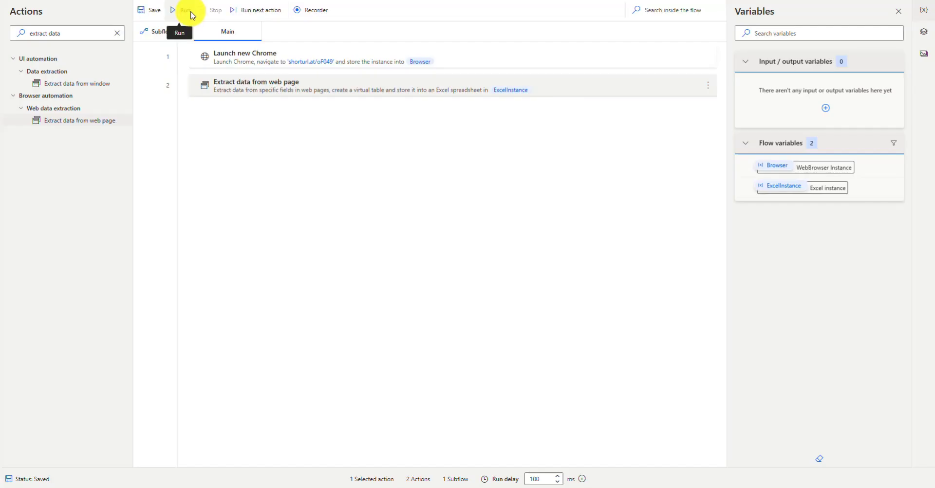
{"action": "left_click", "coordinate": [183, 11]}
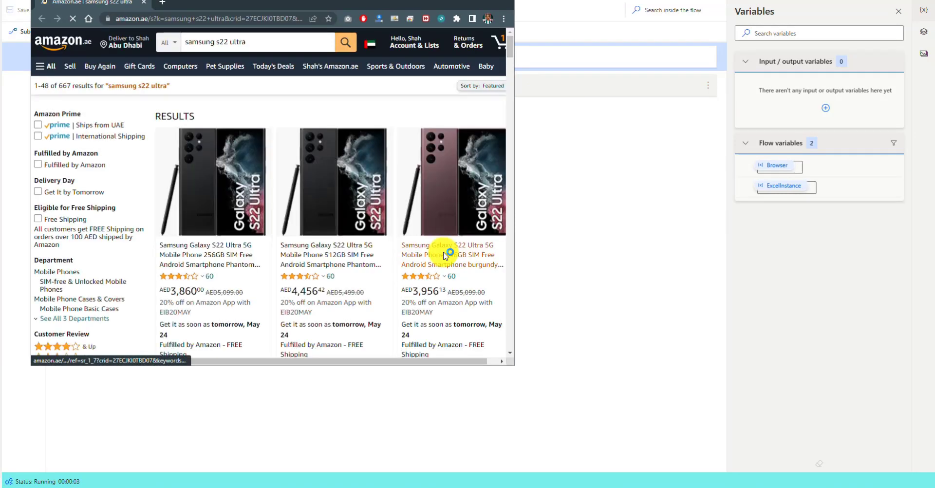
{"action": "left_click_drag", "start_coordinate": [392, 4], "coordinate": [420, 58]}
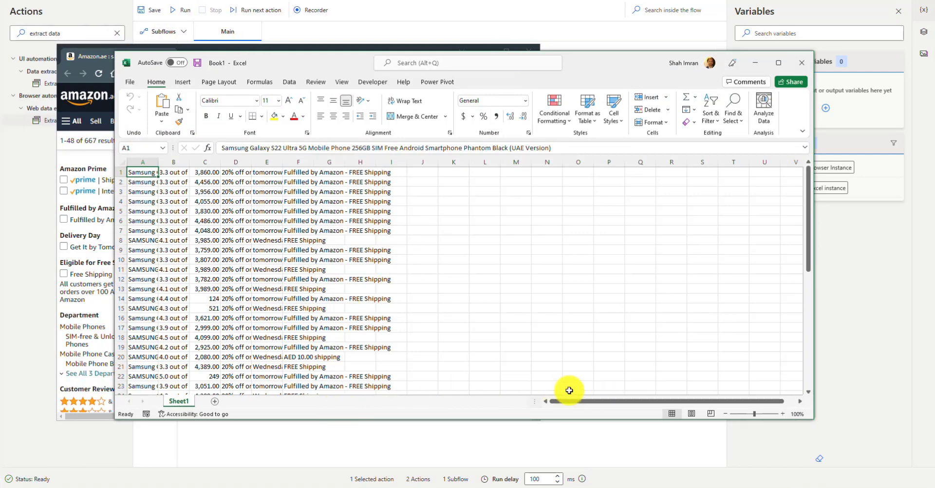
Resize columns A and C to show full product names and prices
{"action": "scroll", "coordinate": [303, 293], "scroll_direction": "down", "scroll_amount": 4}
{"action": "scroll", "coordinate": [303, 293], "scroll_direction": "down", "scroll_amount": 4}
{"action": "scroll", "coordinate": [303, 293], "scroll_direction": "down", "scroll_amount": 2}
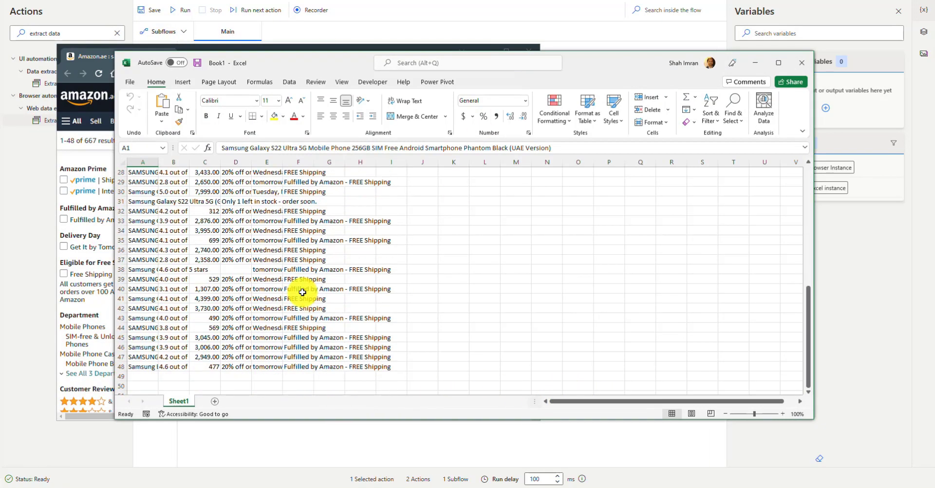
{"action": "scroll", "coordinate": [302, 292], "scroll_direction": "down", "scroll_amount": 1}
{"action": "scroll", "coordinate": [303, 292], "scroll_direction": "up", "scroll_amount": 2}
{"action": "scroll", "coordinate": [302, 292], "scroll_direction": "up", "scroll_amount": 1}
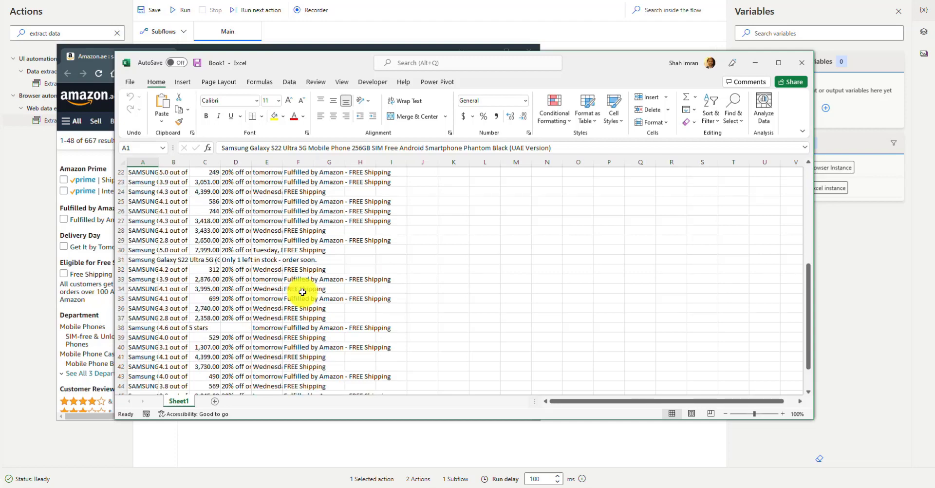
{"action": "scroll", "coordinate": [281, 293], "scroll_direction": "down", "scroll_amount": 2}
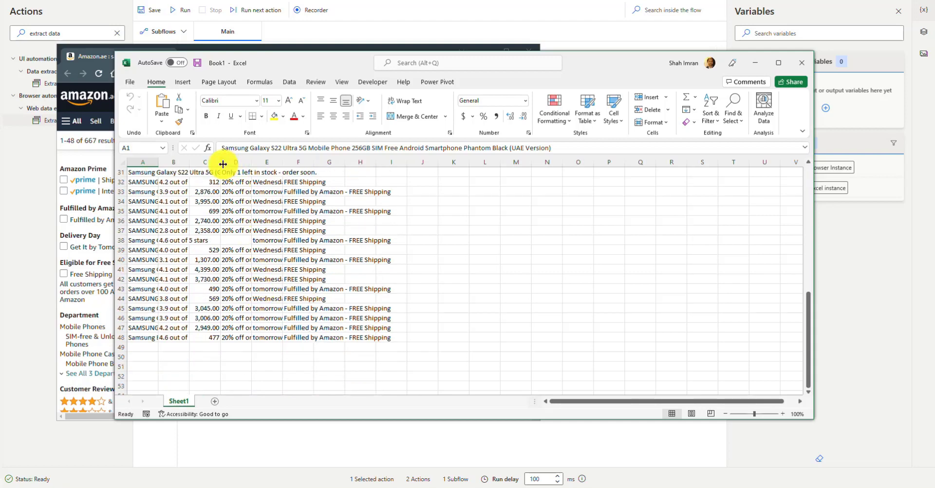
{"action": "left_click_drag", "start_coordinate": [222, 164], "coordinate": [328, 164]}
{"action": "scroll", "coordinate": [274, 242], "scroll_direction": "up", "scroll_amount": 5}
{"action": "scroll", "coordinate": [274, 243], "scroll_direction": "up", "scroll_amount": 5}
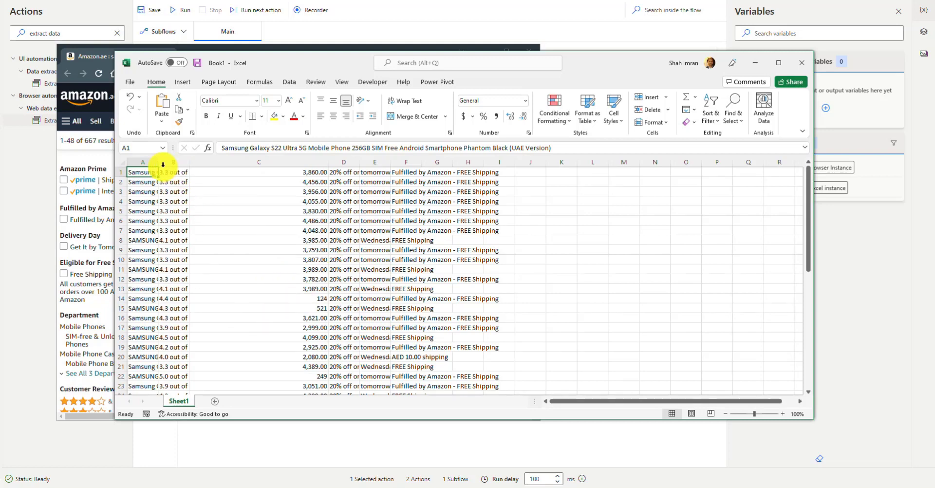
{"action": "left_click_drag", "start_coordinate": [170, 162], "coordinate": [183, 162]}
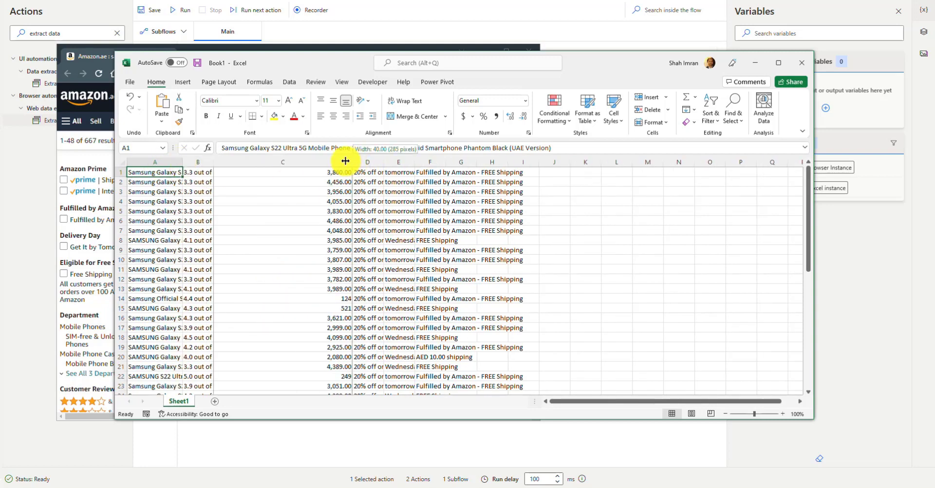
{"action": "mouse_move", "coordinate": [353, 161]}
{"action": "left_mouse_down"}
{"action": "mouse_move", "coordinate": [302, 162]}
{"action": "mouse_move", "coordinate": [382, 162]}
{"action": "left_mouse_up"}
Review the scraped rows, then close Book1 without saving
{"action": "scroll", "coordinate": [379, 263], "scroll_direction": "down", "scroll_amount": 7}
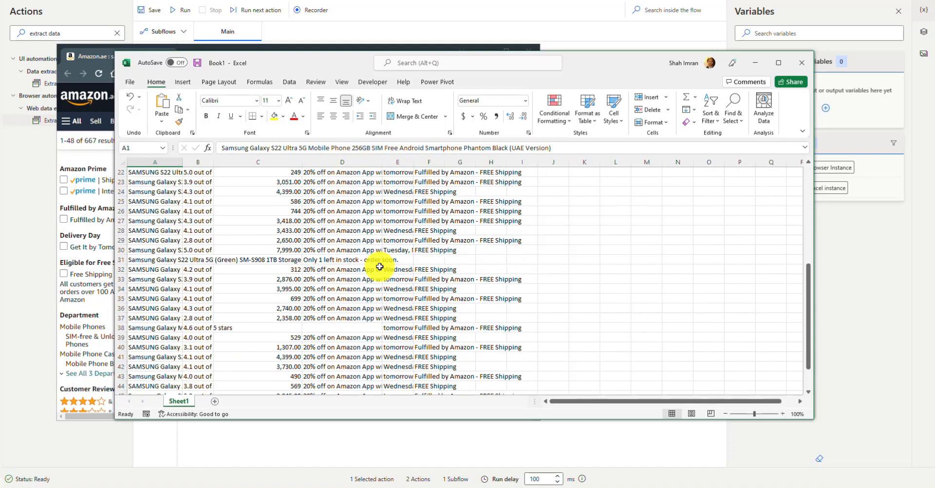
{"action": "scroll", "coordinate": [379, 266], "scroll_direction": "down", "scroll_amount": 4}
{"action": "scroll", "coordinate": [456, 325], "scroll_direction": "up", "scroll_amount": 2}
{"action": "scroll", "coordinate": [456, 324], "scroll_direction": "up", "scroll_amount": 9}
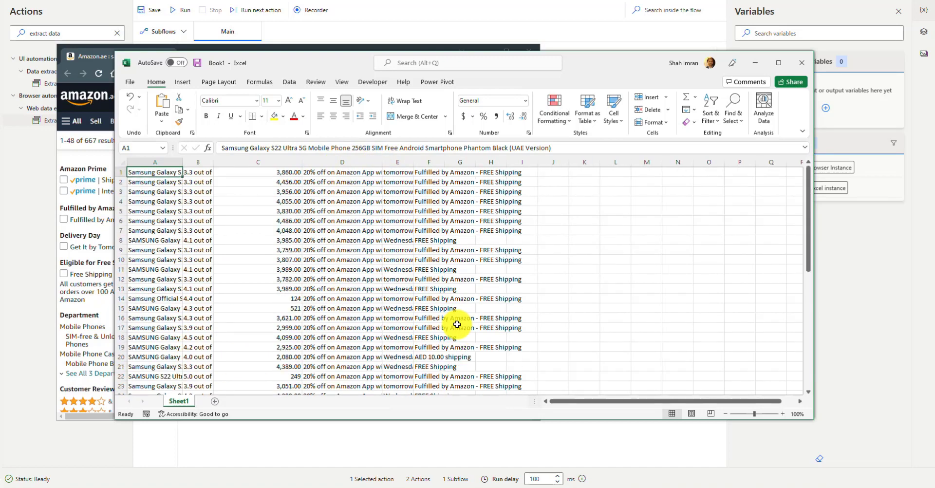
{"action": "left_click", "coordinate": [810, 65]}
{"action": "left_click", "coordinate": [521, 292]}
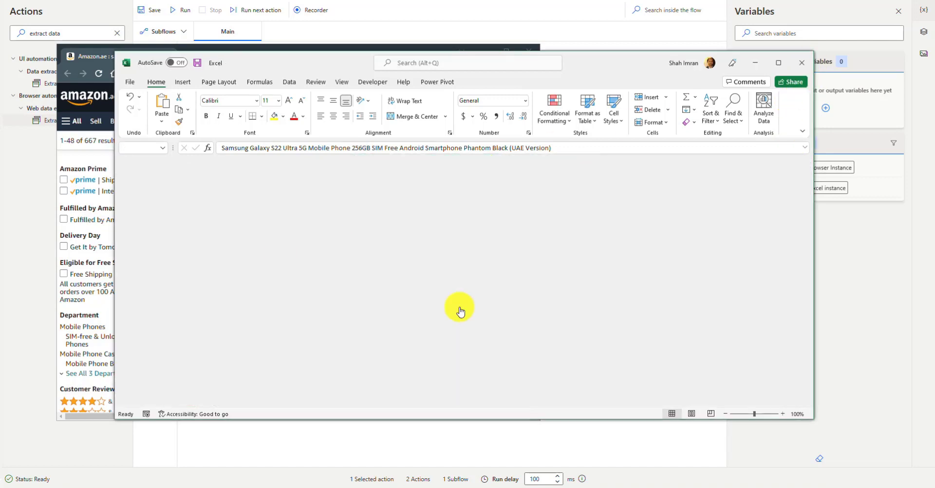
Reopen the Extract data from web page action and extract the first product's title
{"action": "left_click", "coordinate": [527, 54]}
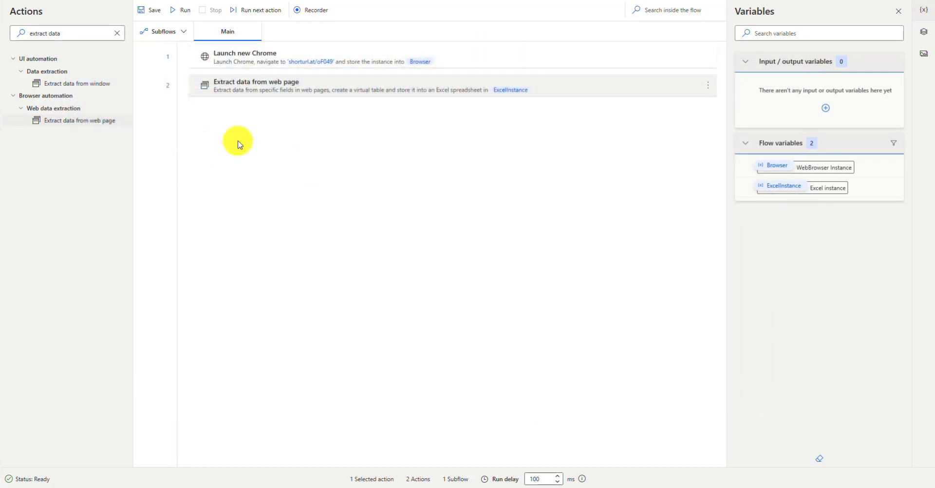
{"action": "double_click", "coordinate": [437, 94]}
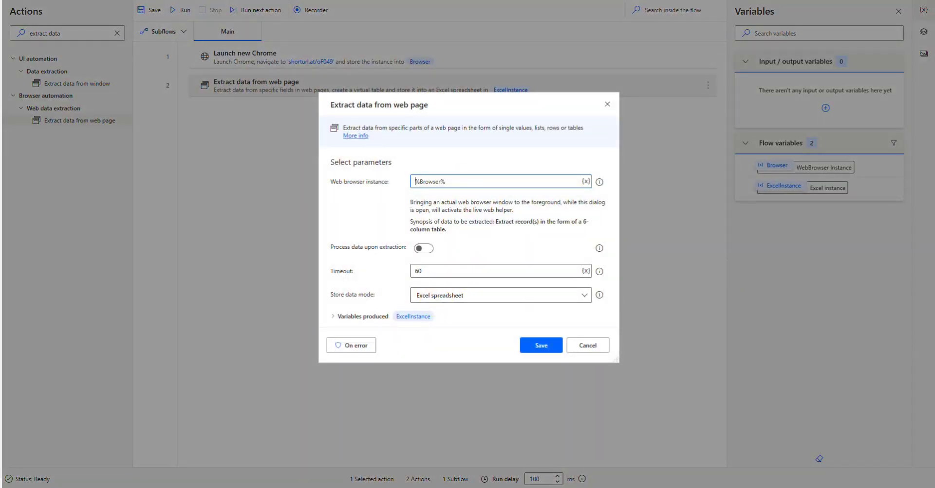
{"action": "left_click", "coordinate": [296, 486]}
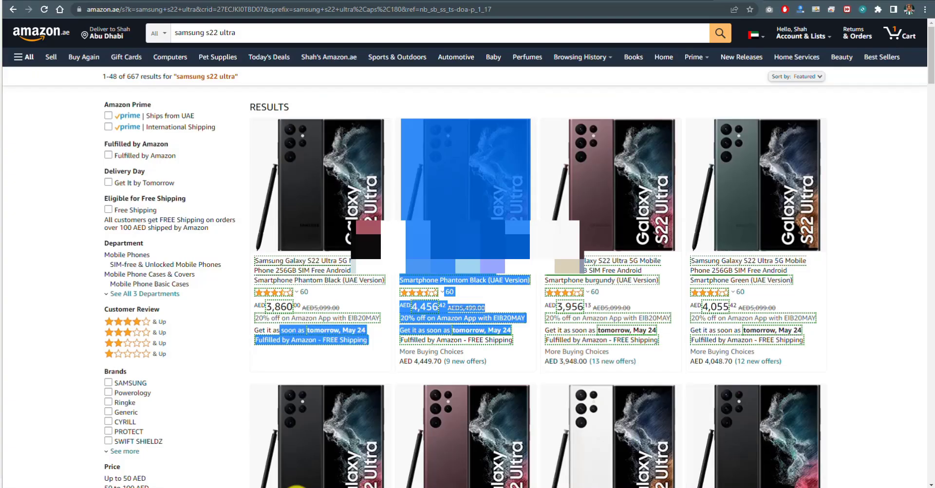
{"action": "right_click", "coordinate": [314, 274]}
{"action": "left_click", "coordinate": [455, 294]}
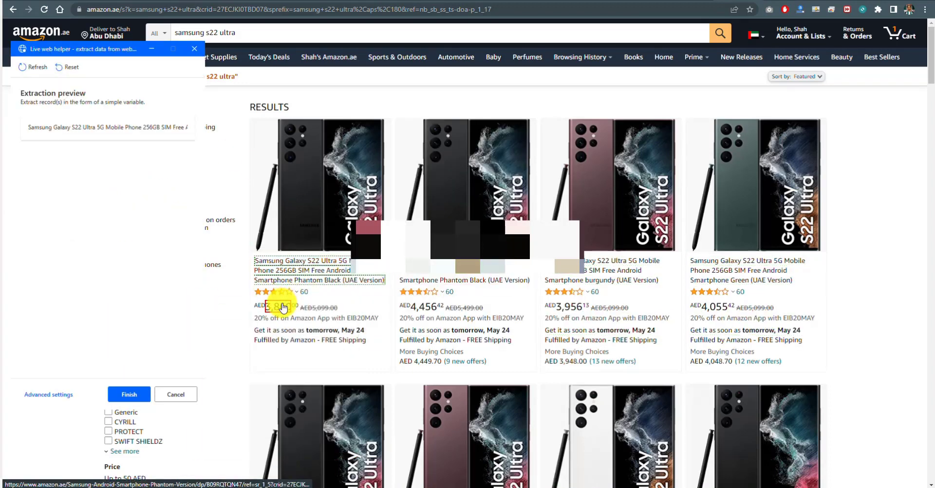
Add price, delivery date and fulfilment as columns, applied to every product
{"action": "right_click", "coordinate": [282, 307]}
{"action": "left_click", "coordinate": [291, 342]}
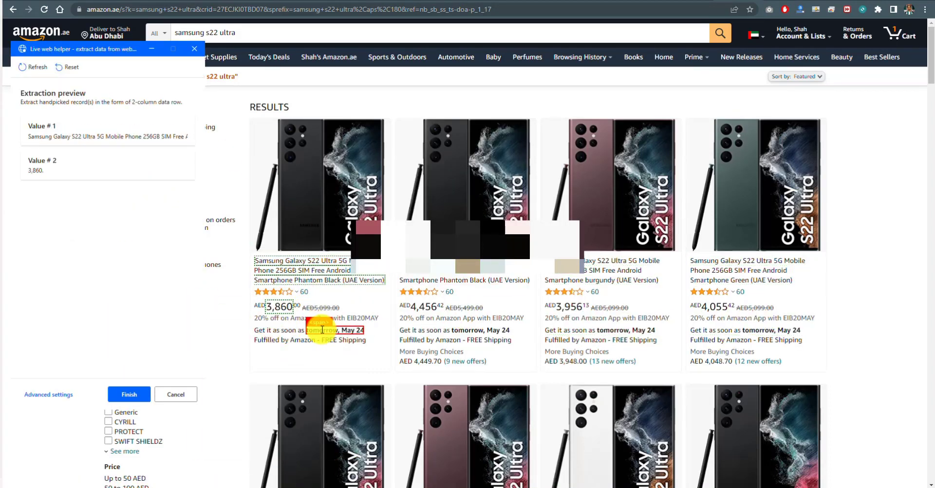
{"action": "right_click", "coordinate": [328, 327]}
{"action": "left_click", "coordinate": [490, 336]}
{"action": "right_click", "coordinate": [307, 341]}
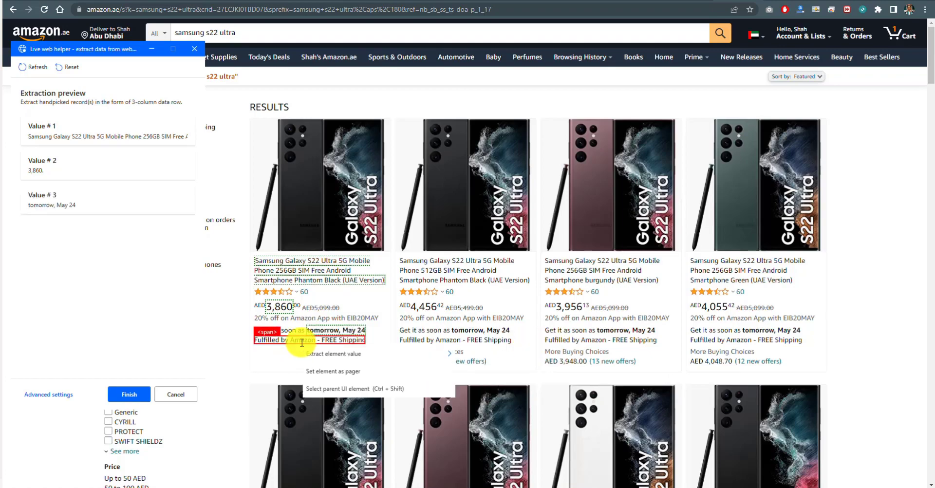
{"action": "left_click", "coordinate": [508, 360]}
{"action": "left_click", "coordinate": [627, 282]}
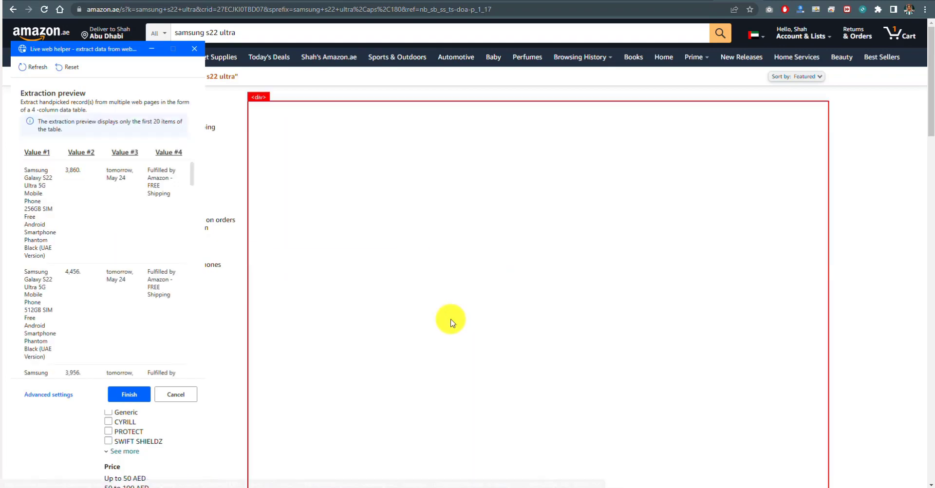
Set the page 2 results link as the pager to follow multiple pages
{"action": "left_click_drag", "start_coordinate": [930, 164], "coordinate": [927, 440]}
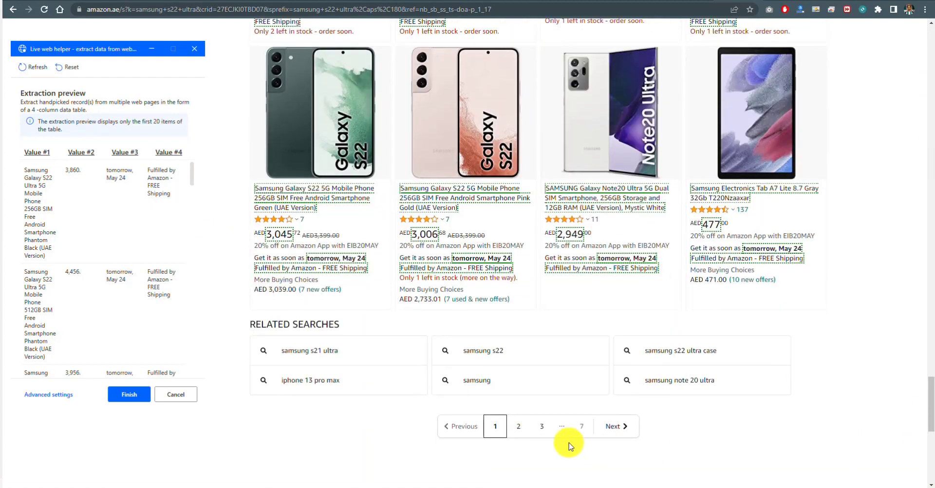
{"action": "right_click", "coordinate": [519, 432]}
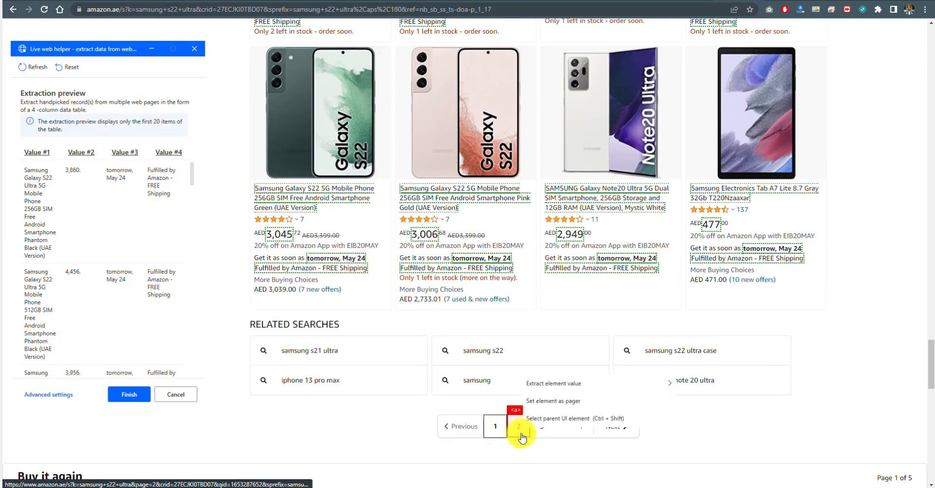
{"action": "left_click", "coordinate": [554, 407]}
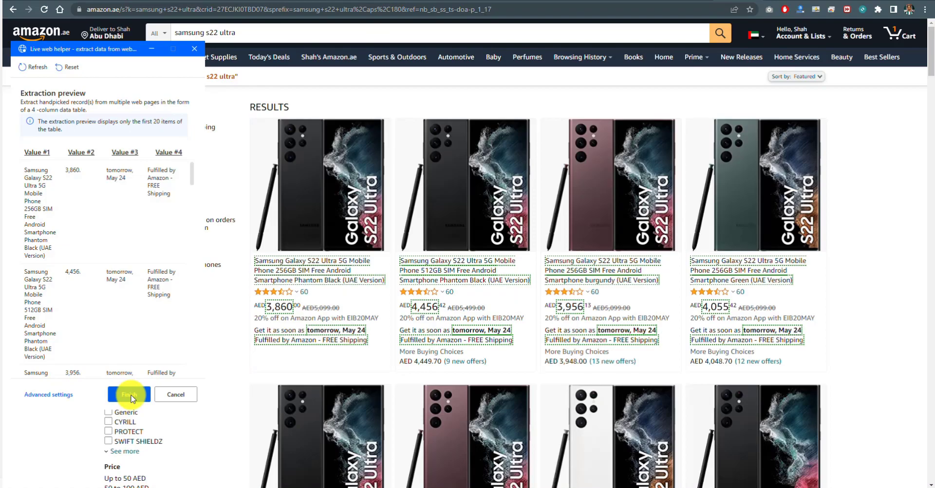
Limit extraction to 10 web pages, save the action and flow, and run it
{"action": "left_click", "coordinate": [131, 397]}
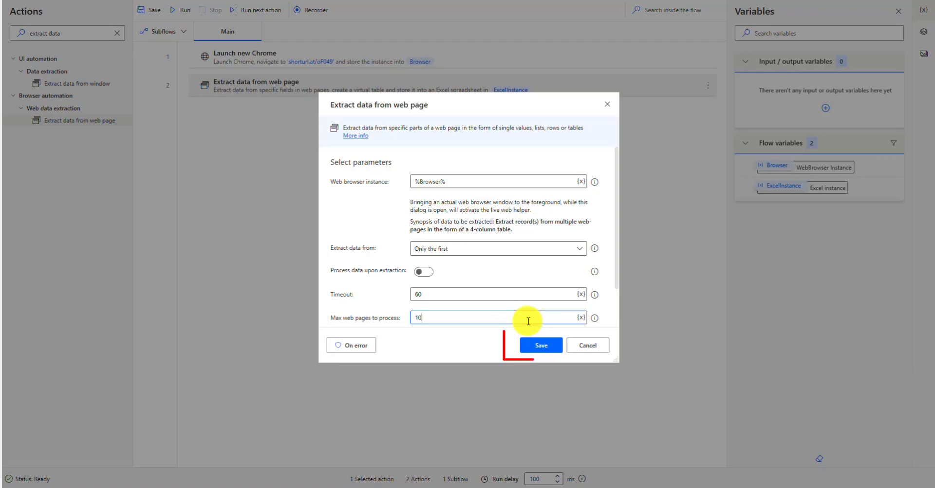
{"action": "left_click", "coordinate": [542, 347]}
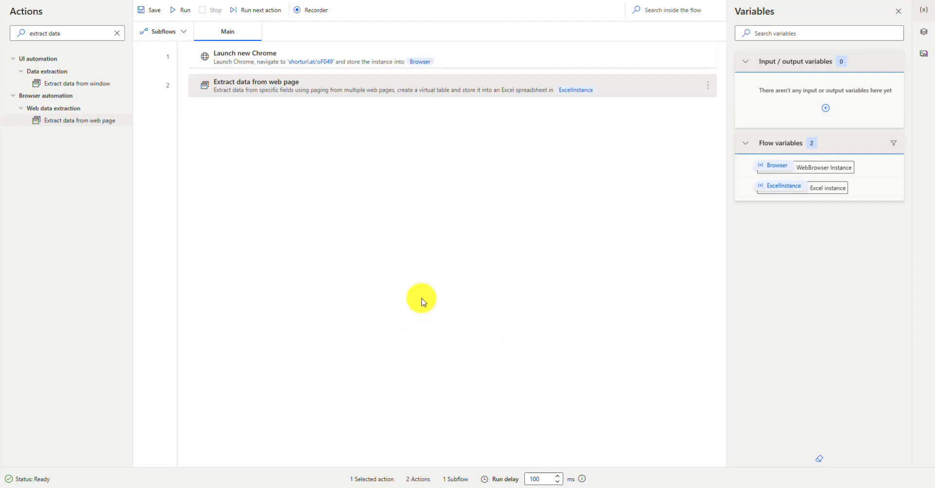
{"action": "left_click", "coordinate": [148, 12]}
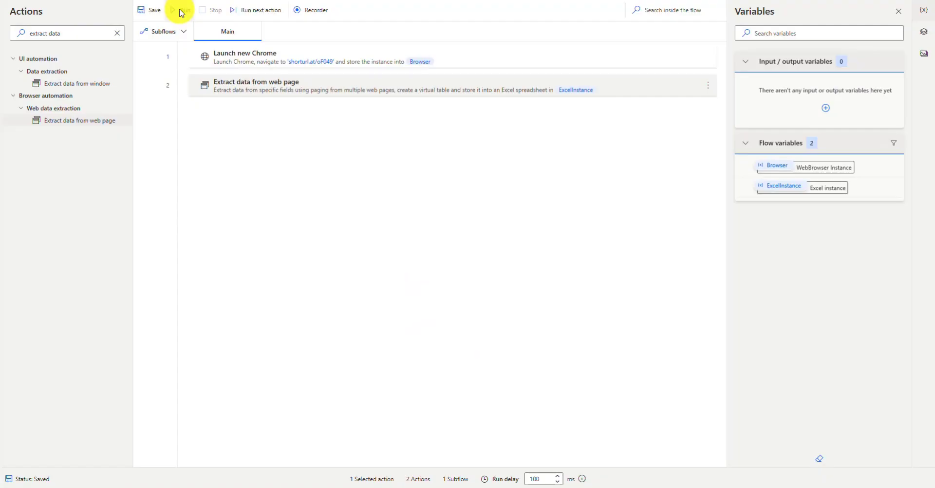
{"action": "left_click", "coordinate": [179, 11]}
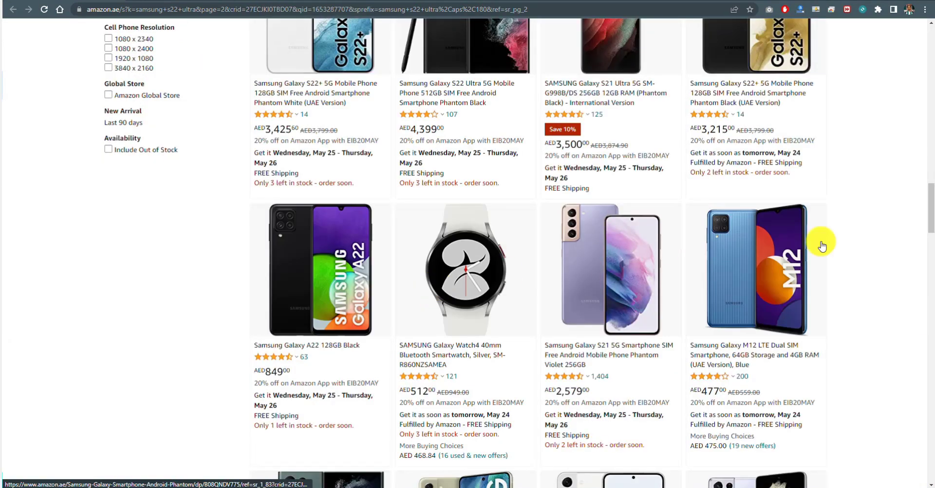
Scroll Book1 down to row 96 and maximize the Excel window
{"action": "scroll", "coordinate": [912, 307], "scroll_direction": "up", "scroll_amount": 8}
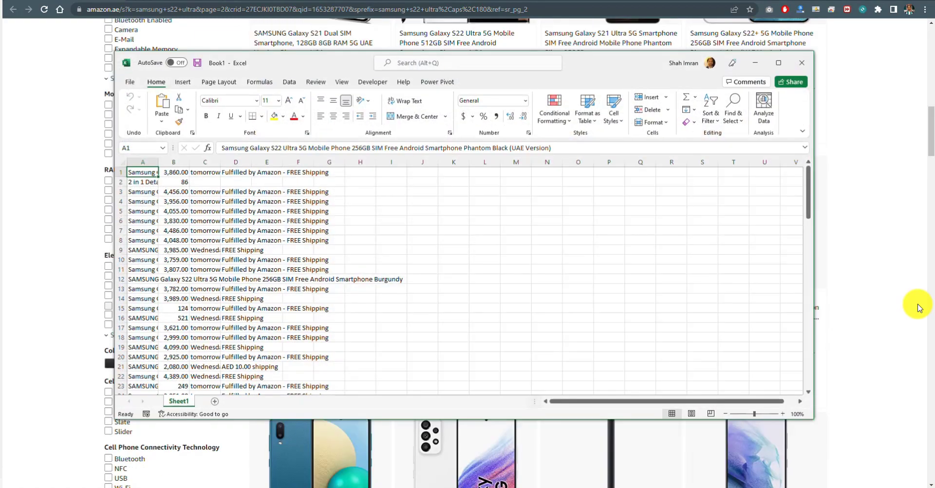
{"action": "left_click_drag", "start_coordinate": [812, 203], "coordinate": [805, 375]}
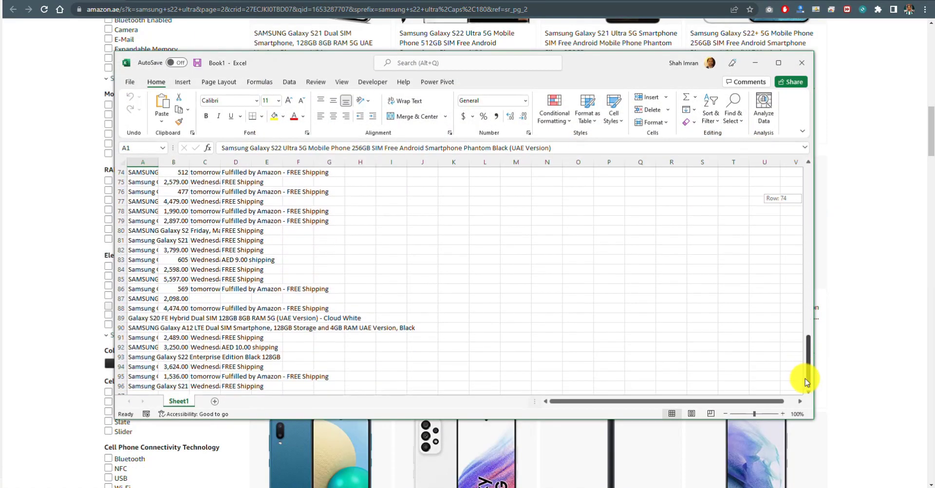
{"action": "left_click", "coordinate": [779, 66]}
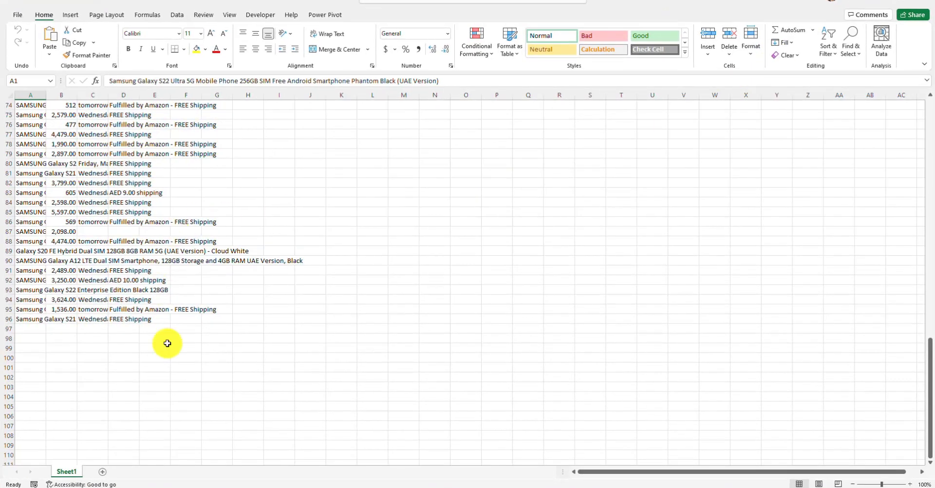